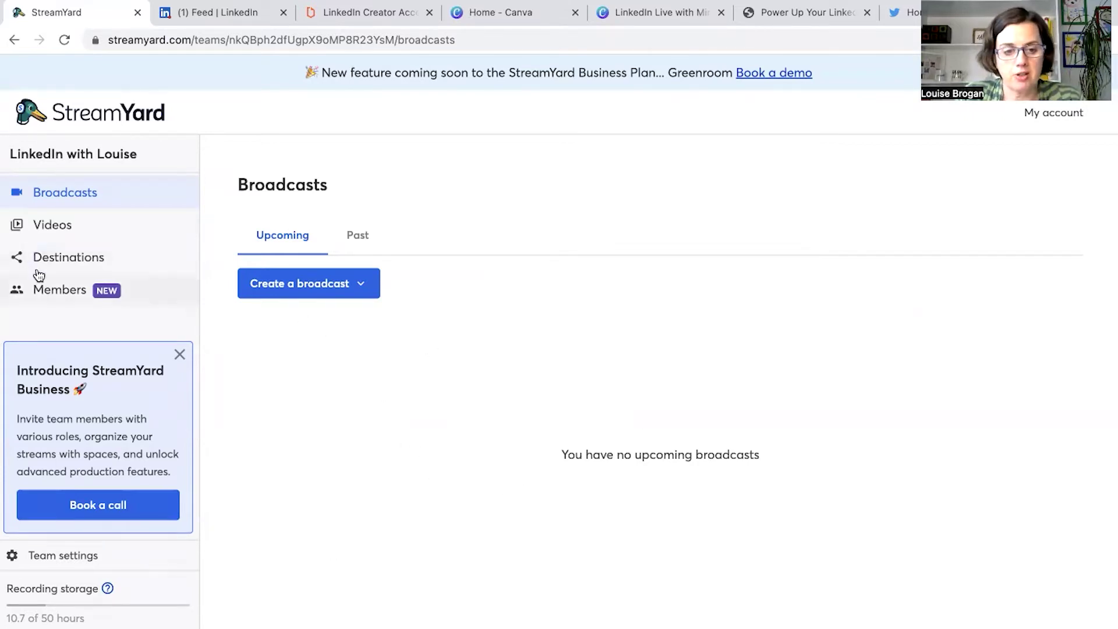
# Step: Start a new broadcast streaming to the LinkedIn profile and YouTube channel
pyautogui.click(54, 264)
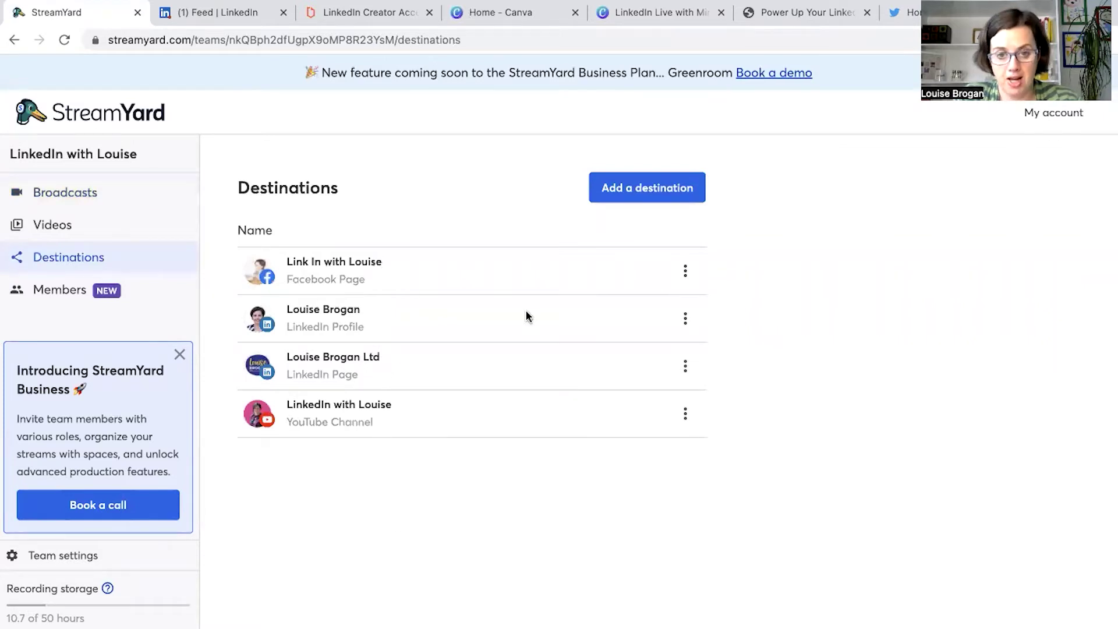
pyautogui.click(98, 197)
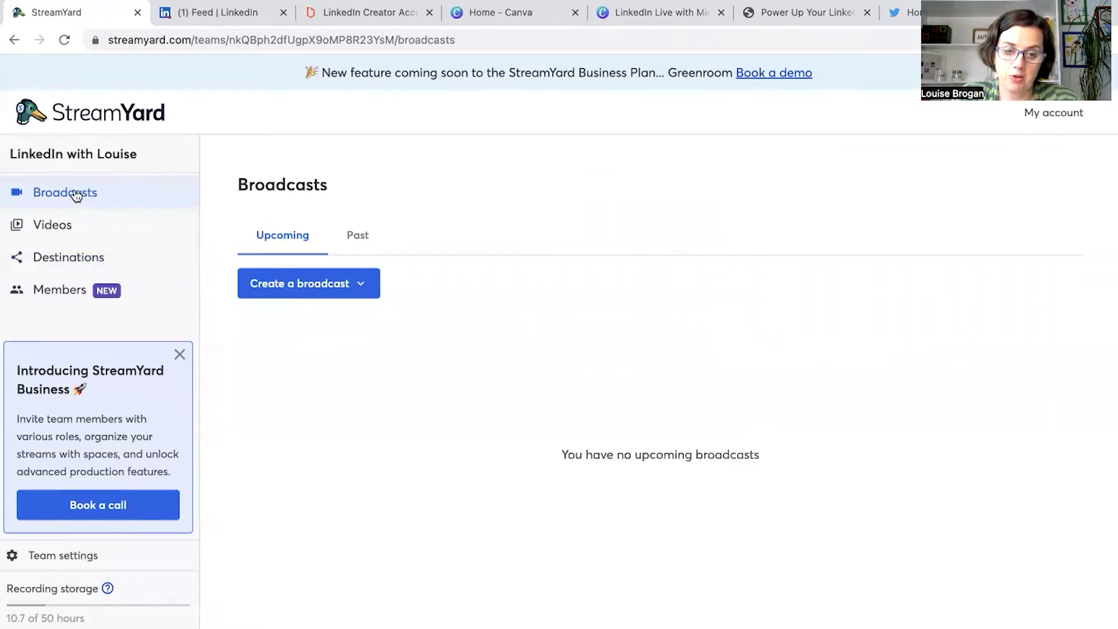
pyautogui.click(348, 285)
pyautogui.click(319, 330)
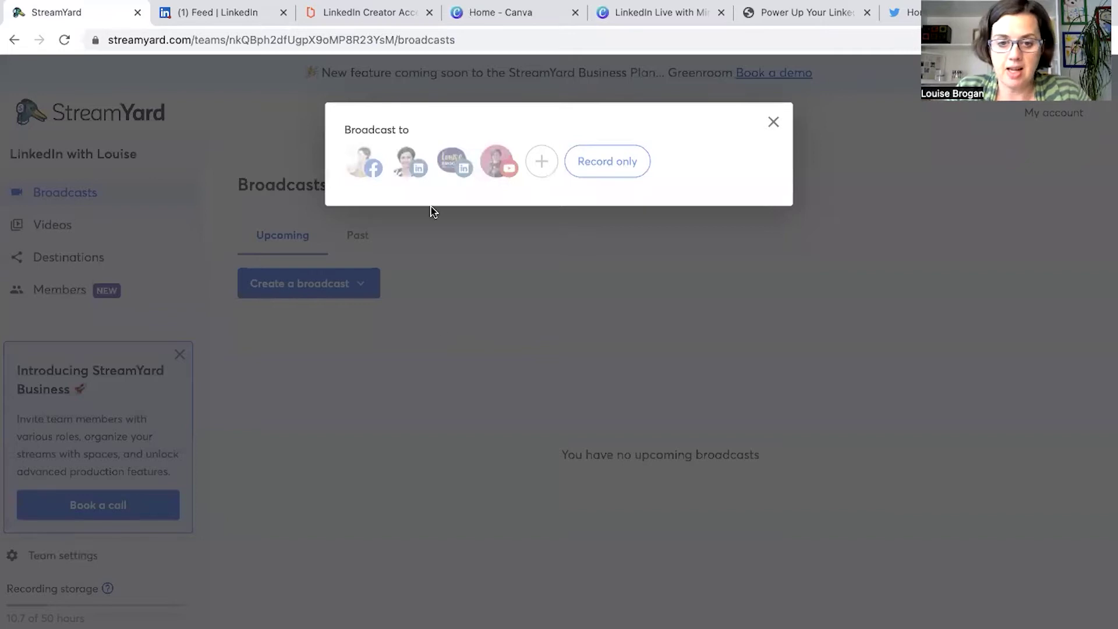
pyautogui.click(406, 162)
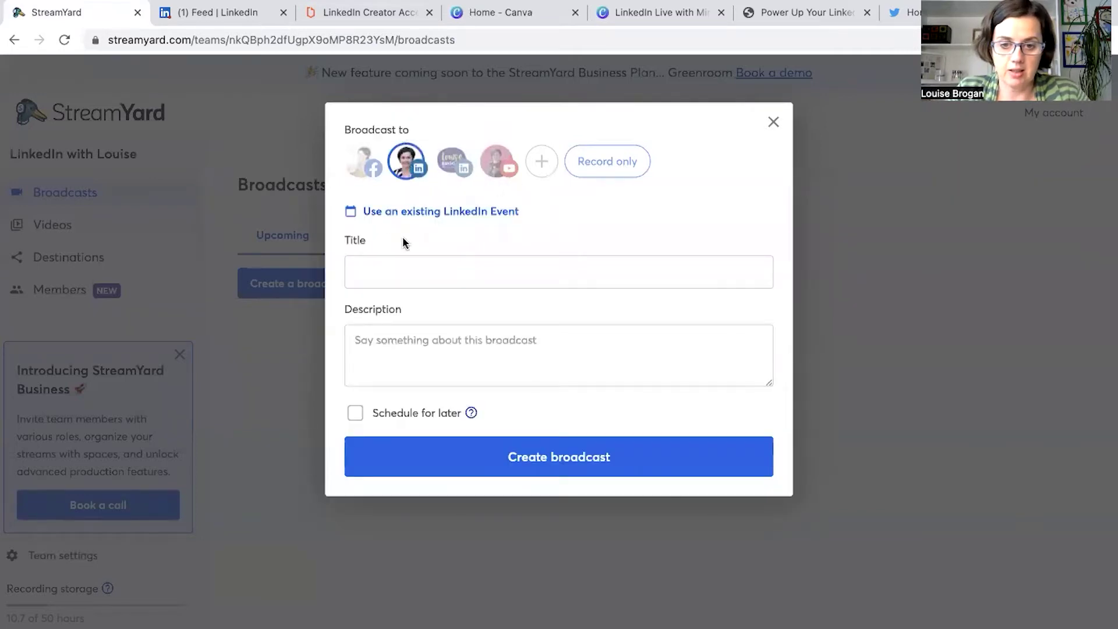
pyautogui.click(504, 167)
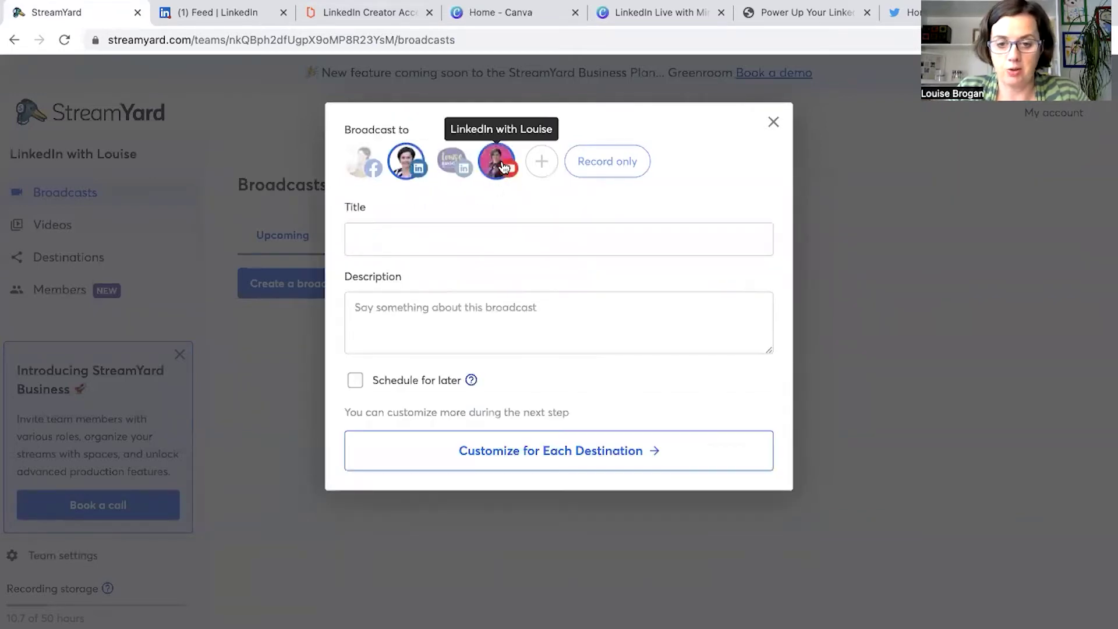
# Step: Title it 'Personal Branding with' the two hosts' names and begin the description
pyautogui.click(450, 237)
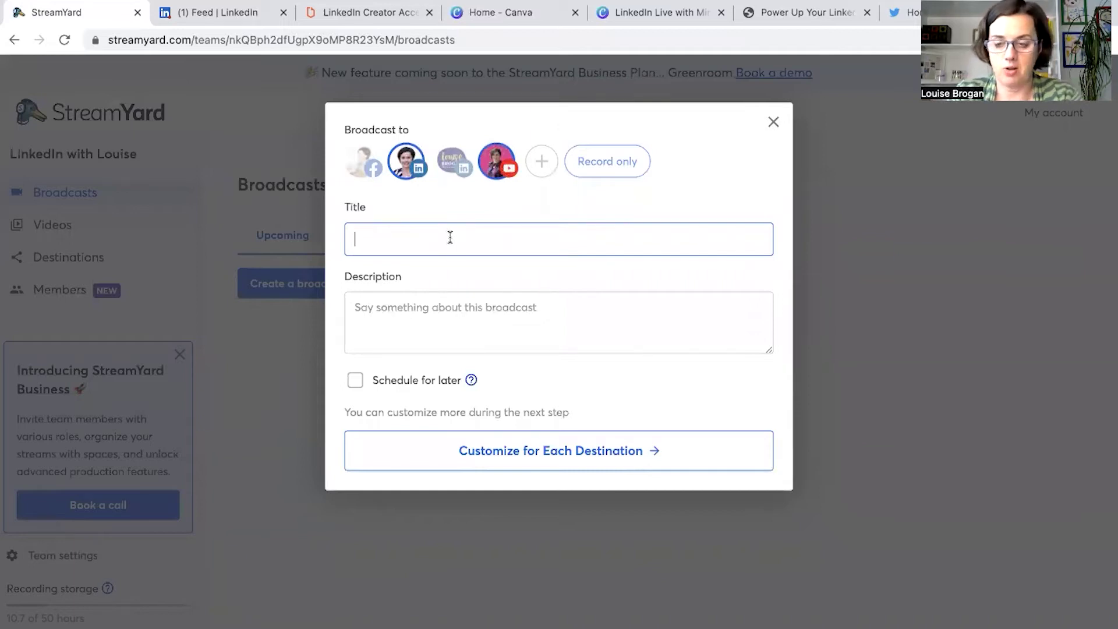
pyautogui.write('Personal Br')
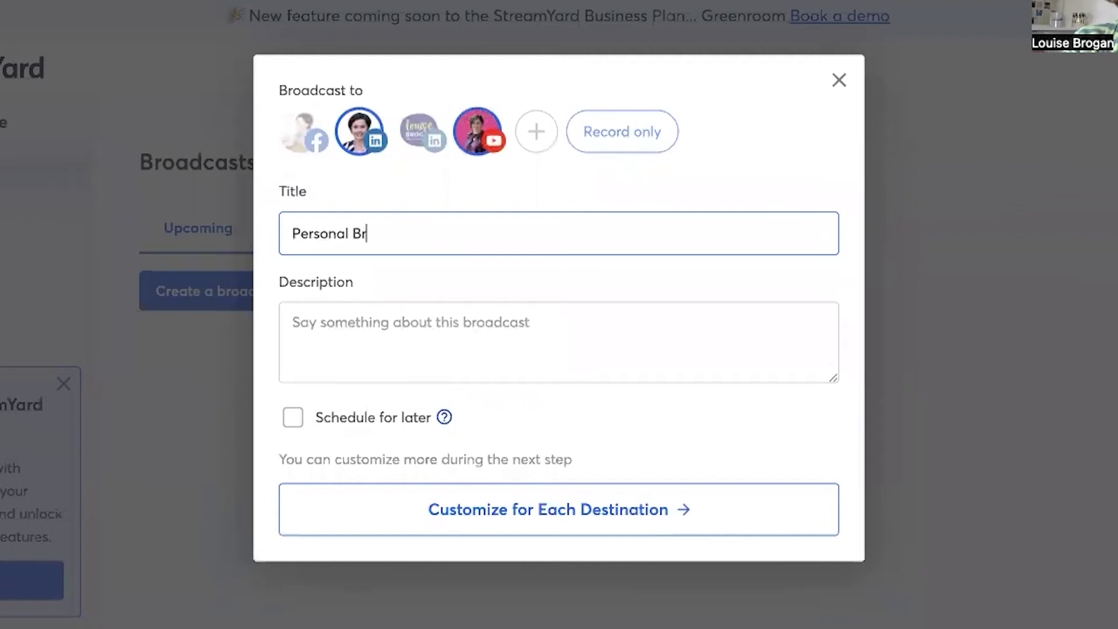
pyautogui.write('anding with ')
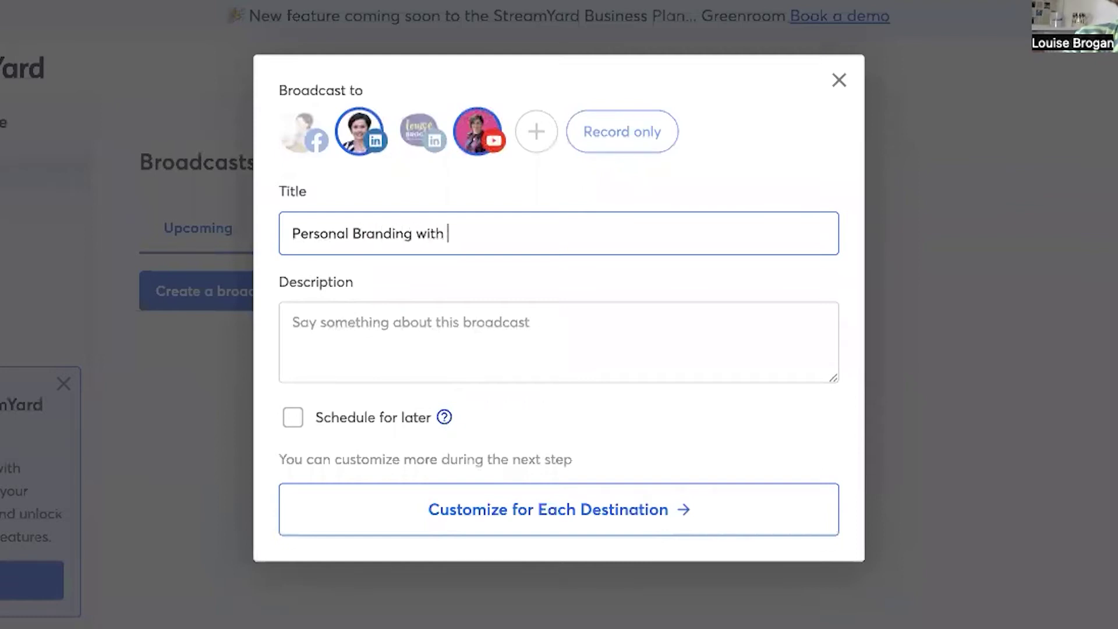
pyautogui.write('Louise and Miranda')
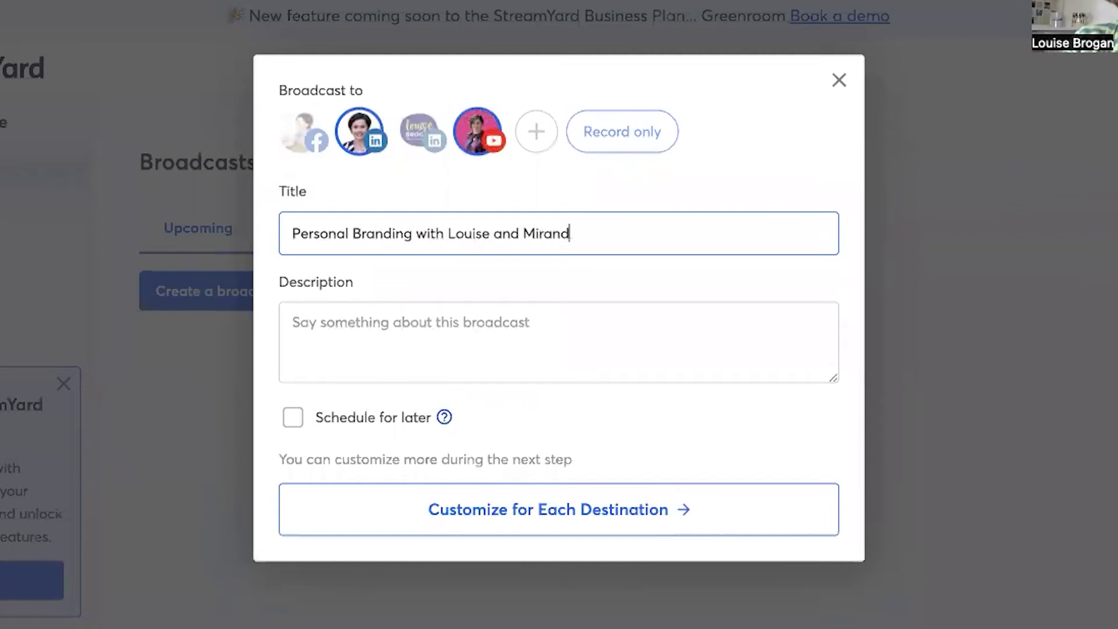
pyautogui.click(408, 338)
pyautogui.write('Join us for a lively conversation on how you can leverage and build your personal brand here on Linke')
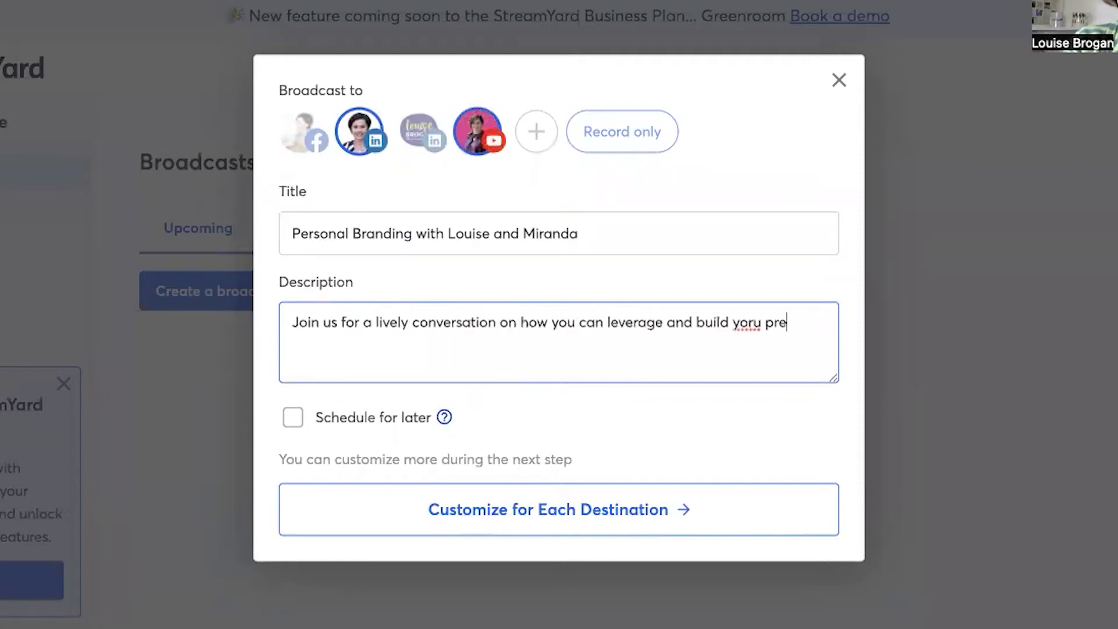
pyautogui.write('dIn')
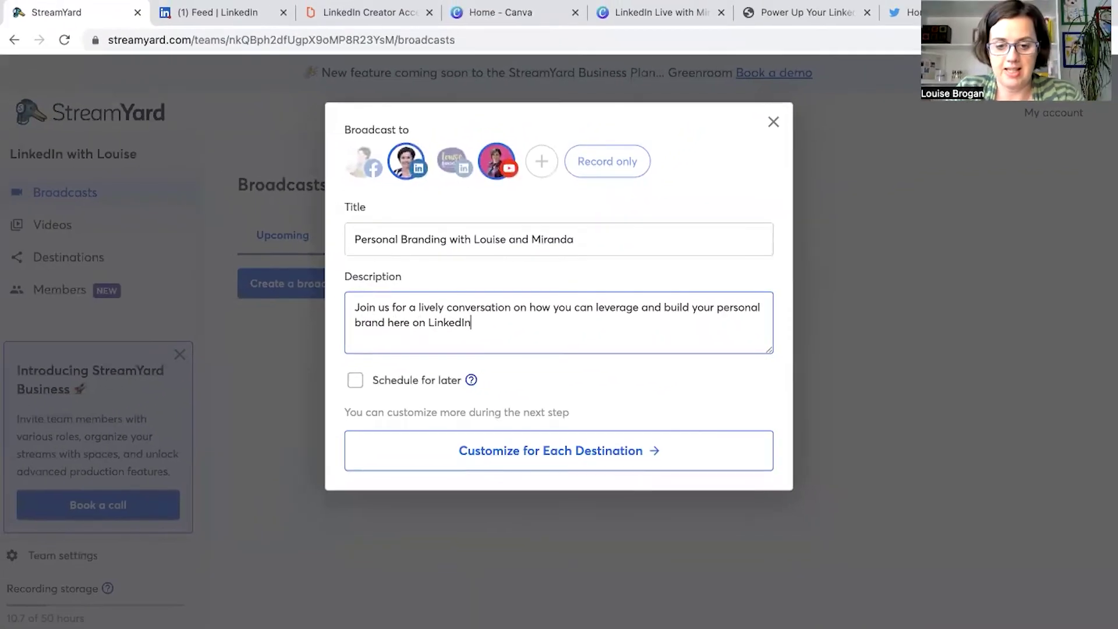
# Step: Enable Schedule for later and upload and apply a thumbnail image
pyautogui.click(353, 381)
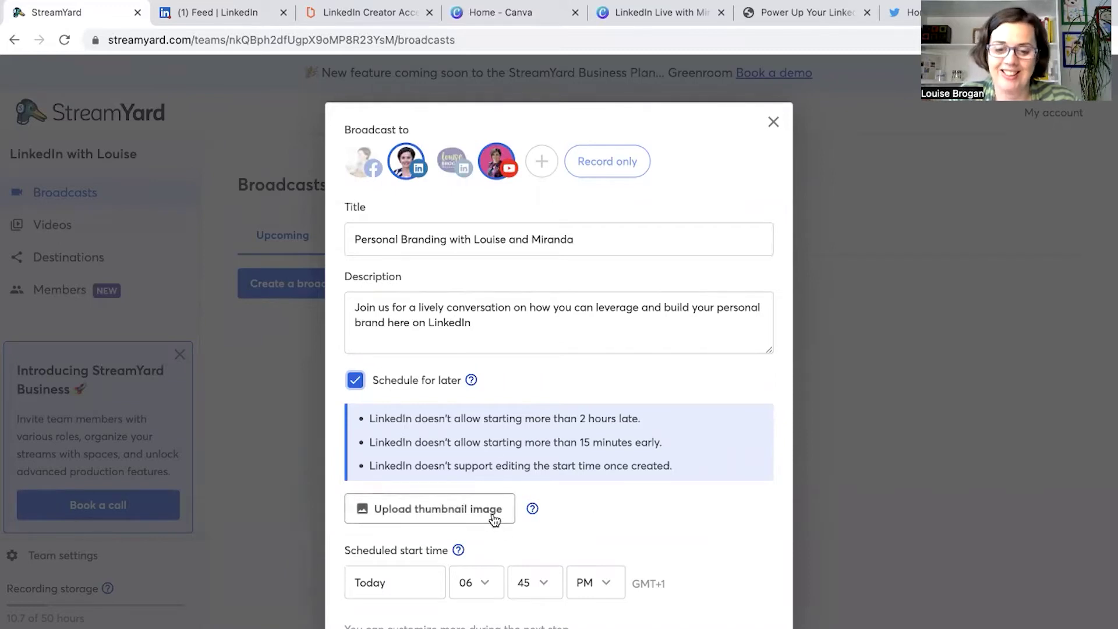
pyautogui.click(476, 517)
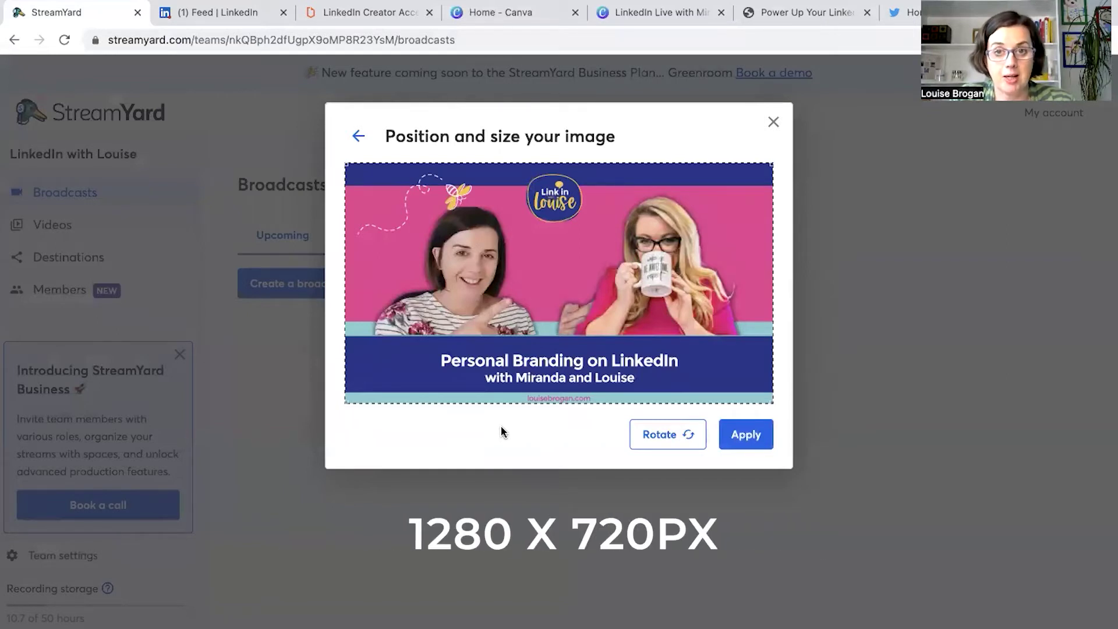
pyautogui.click(751, 437)
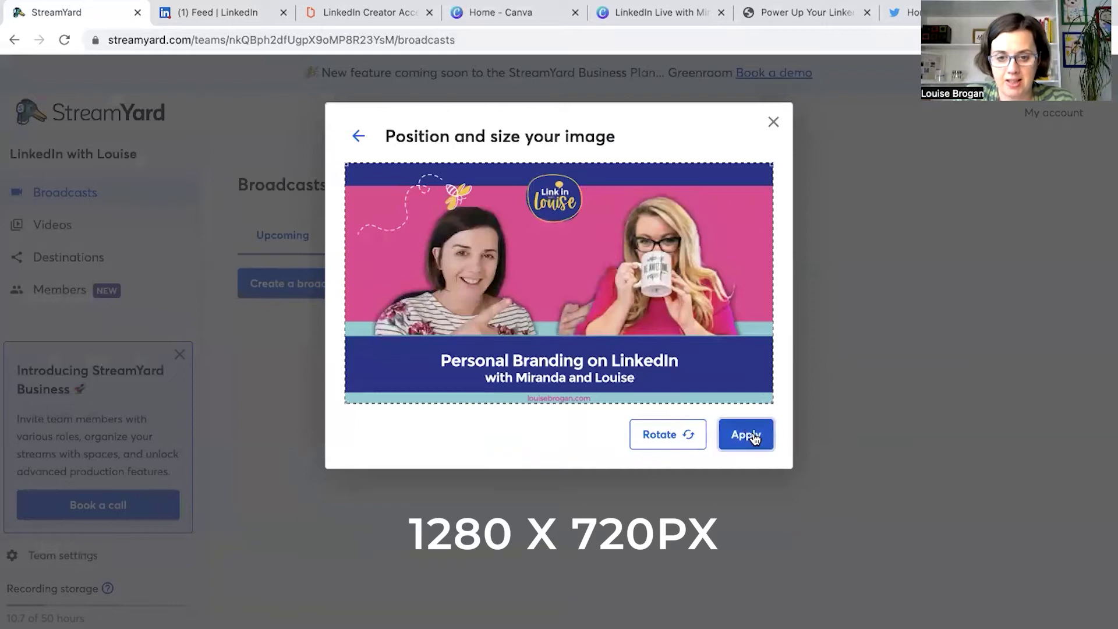
# Step: Set the scheduled start to Jun 2, 2022 at 01:00 PM
pyautogui.scroll(-2, 694, 501)
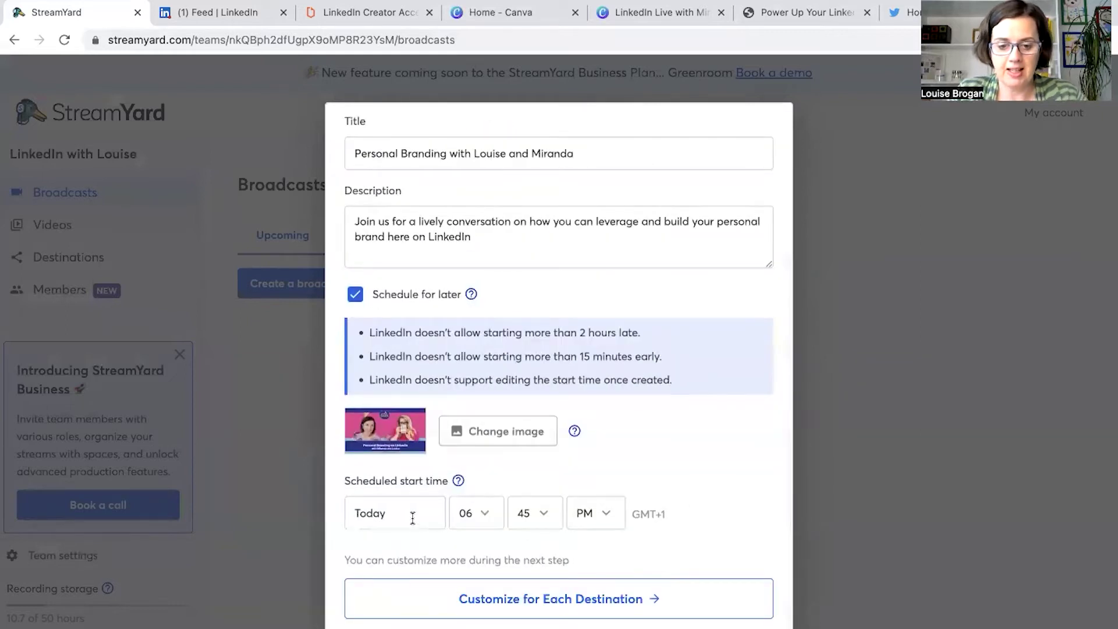
pyautogui.click(409, 515)
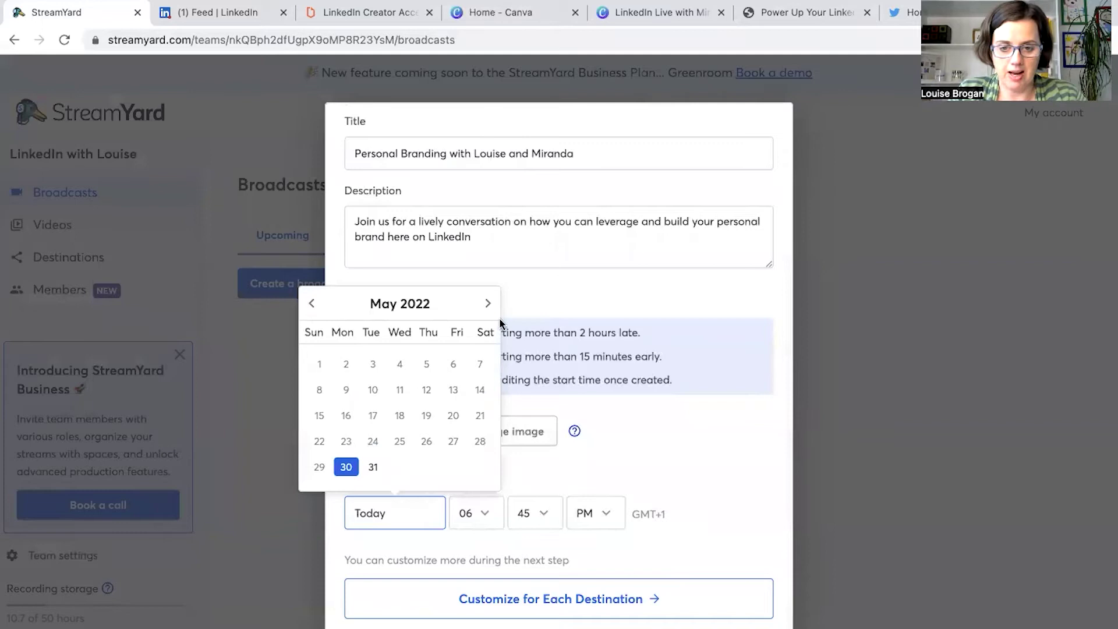
pyautogui.click(488, 304)
pyautogui.click(426, 364)
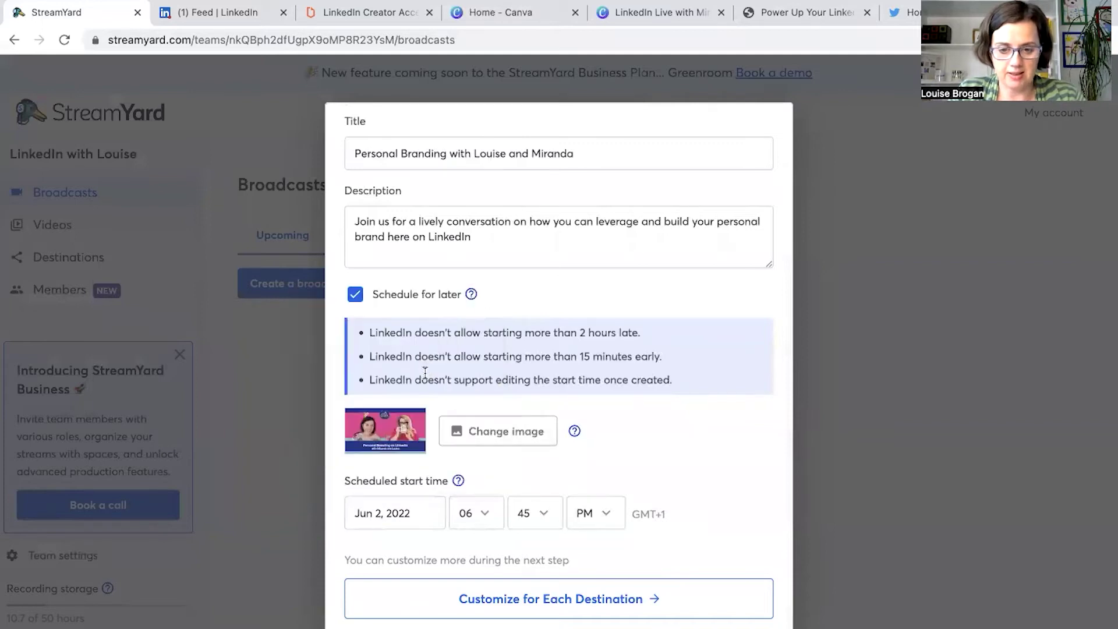
pyautogui.click(479, 508)
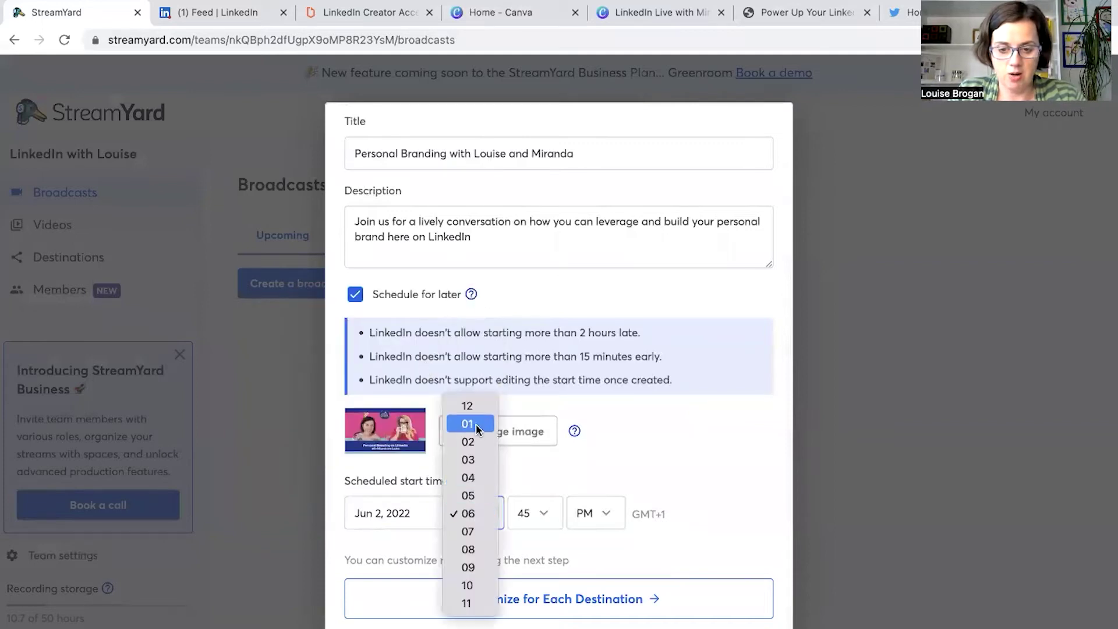
pyautogui.press('Escape')
pyautogui.click(538, 504)
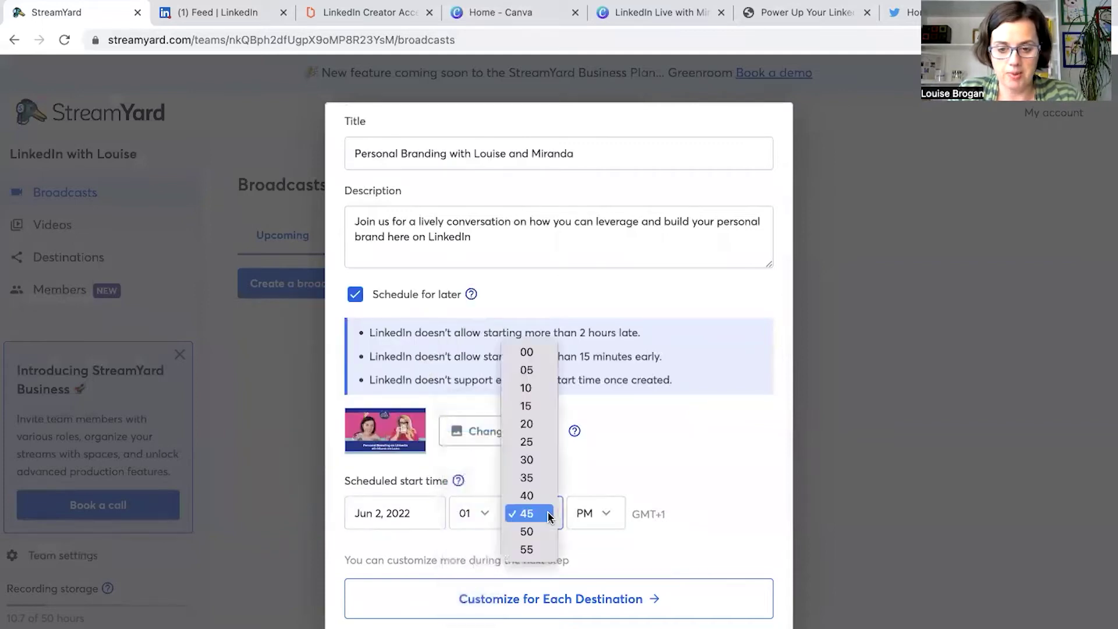
pyautogui.click(537, 355)
pyautogui.click(699, 435)
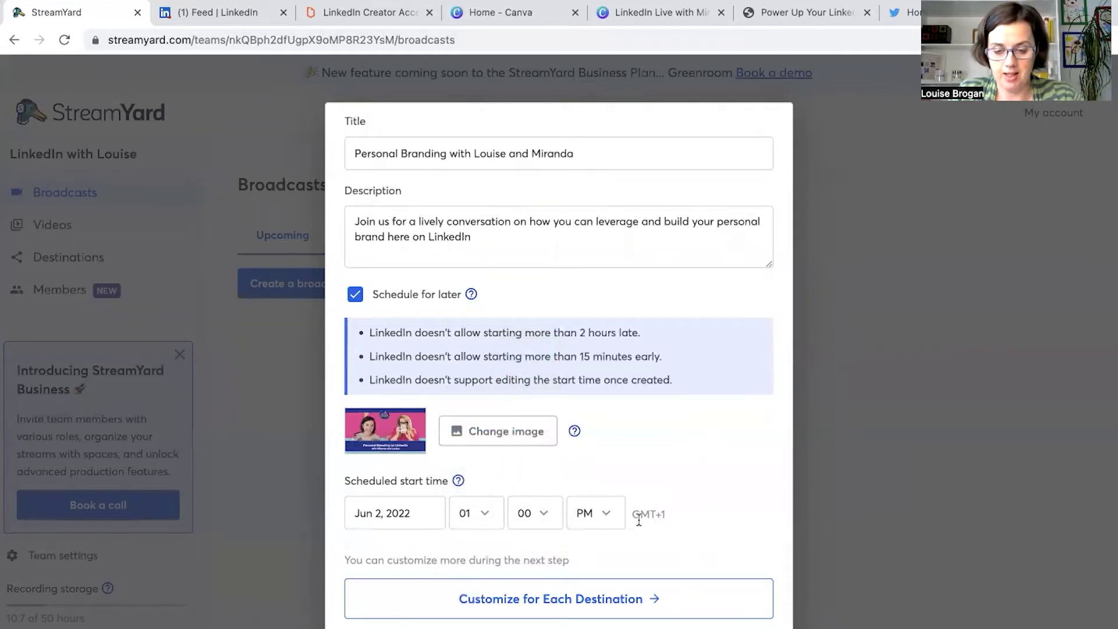
# Step: Create the scheduled broadcast for LinkedIn and YouTube and enter its studio
pyautogui.click(561, 598)
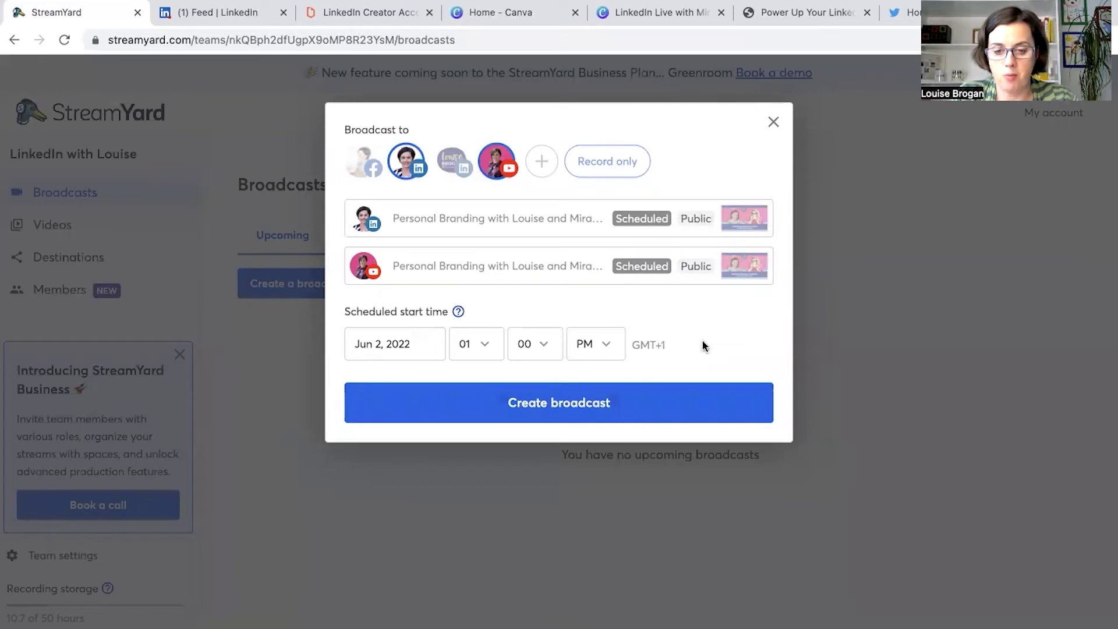
pyautogui.click(564, 415)
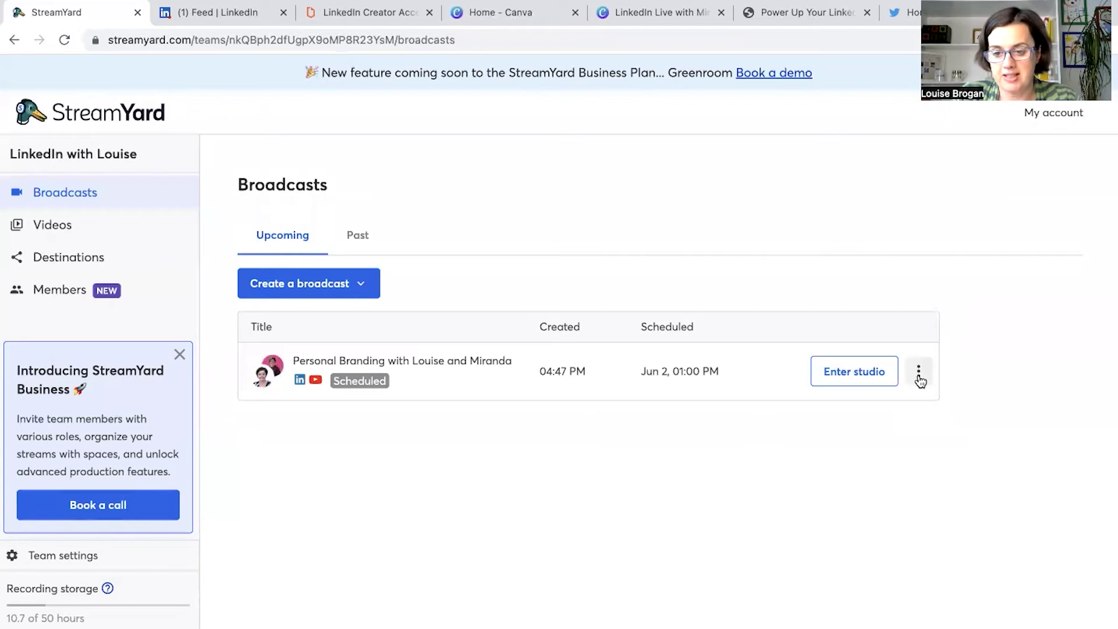
pyautogui.click(872, 378)
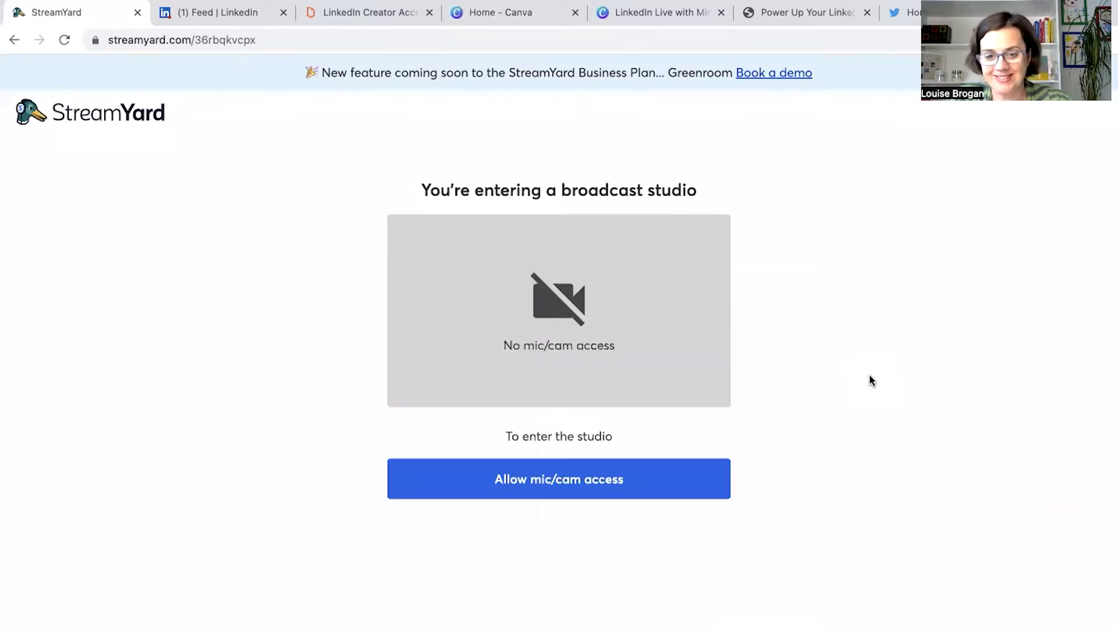
# Step: Allow mic and camera access, enter your display name, and join the studio
pyautogui.click(578, 485)
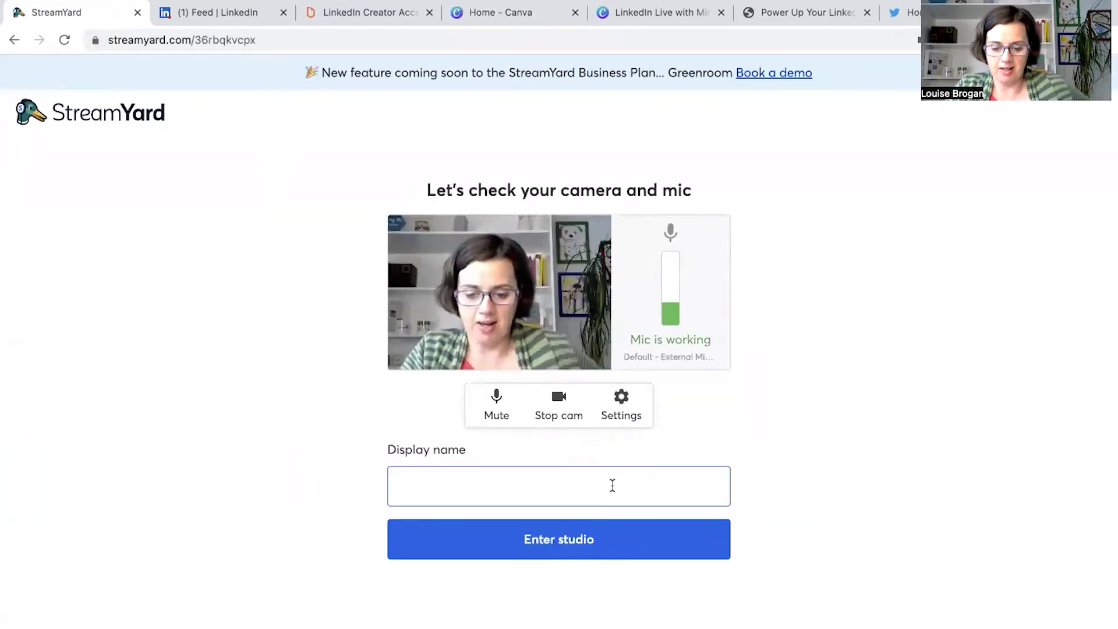
pyautogui.write('Louise ')
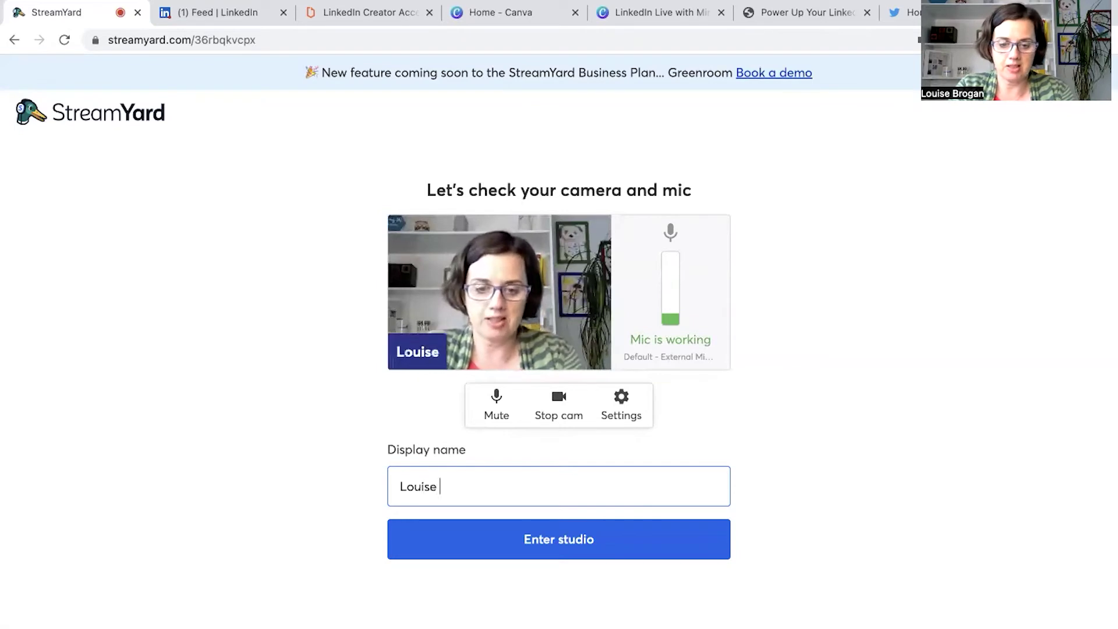
pyautogui.write('Brogan')
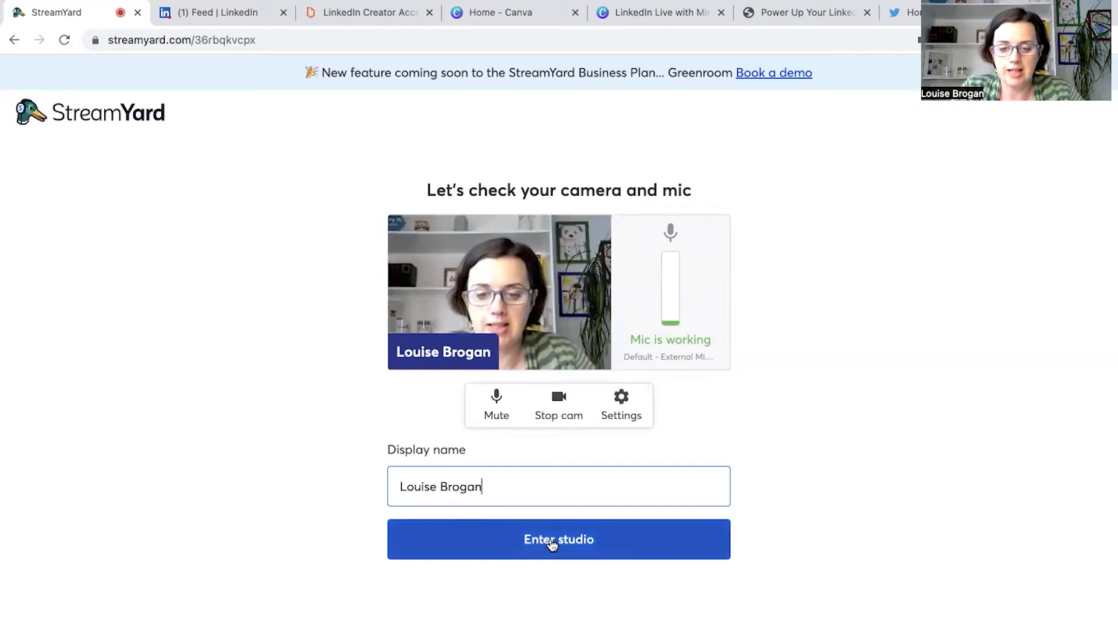
pyautogui.click(552, 543)
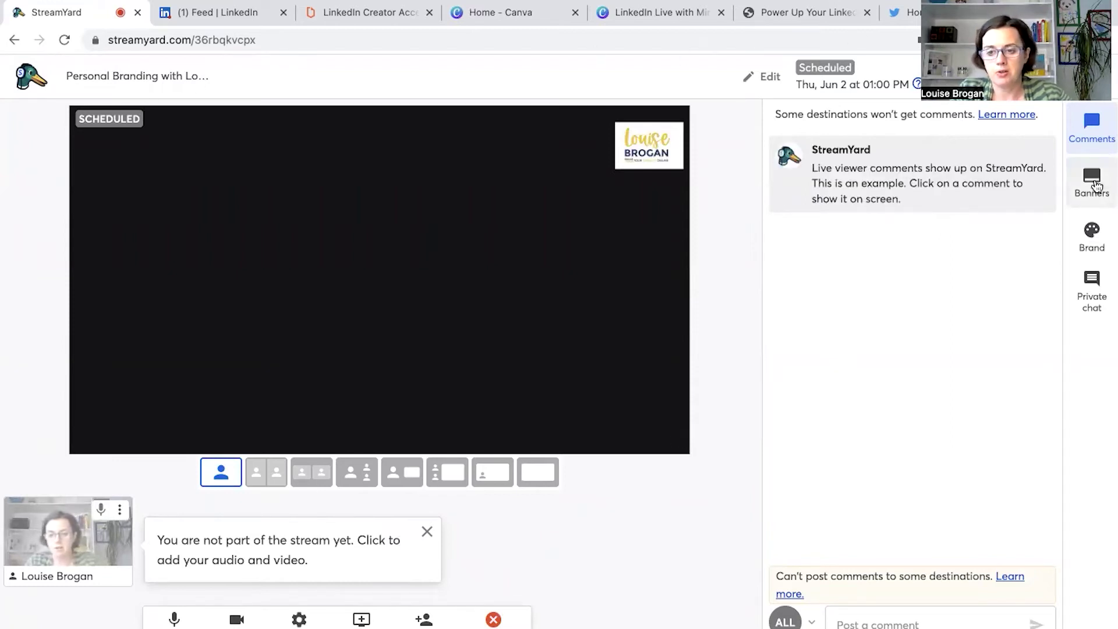
# Step: Add a banner containing the workshop page URL and show it on stage
pyautogui.click(1095, 185)
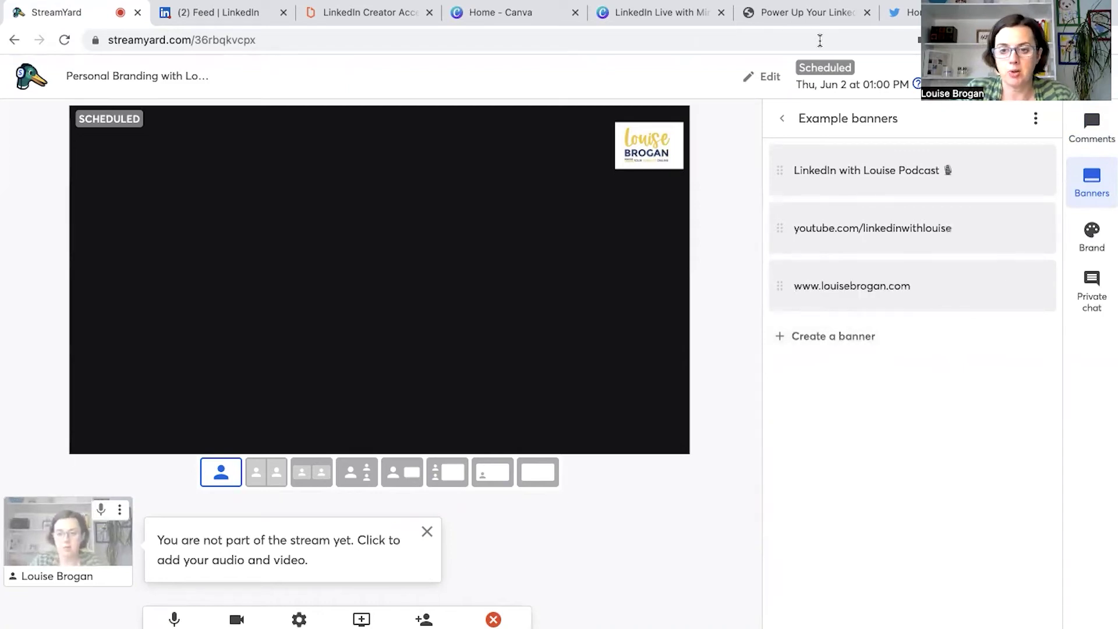
pyautogui.click(824, 12)
pyautogui.click(780, 39)
pyautogui.hotkey('ctrl', 'c')
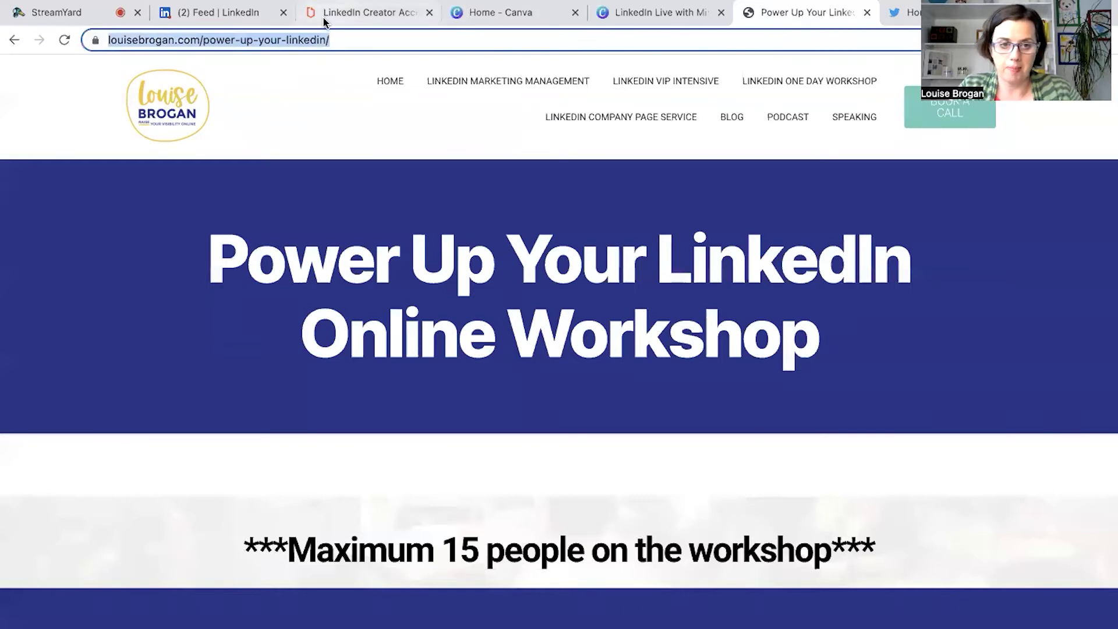
pyautogui.click(85, 13)
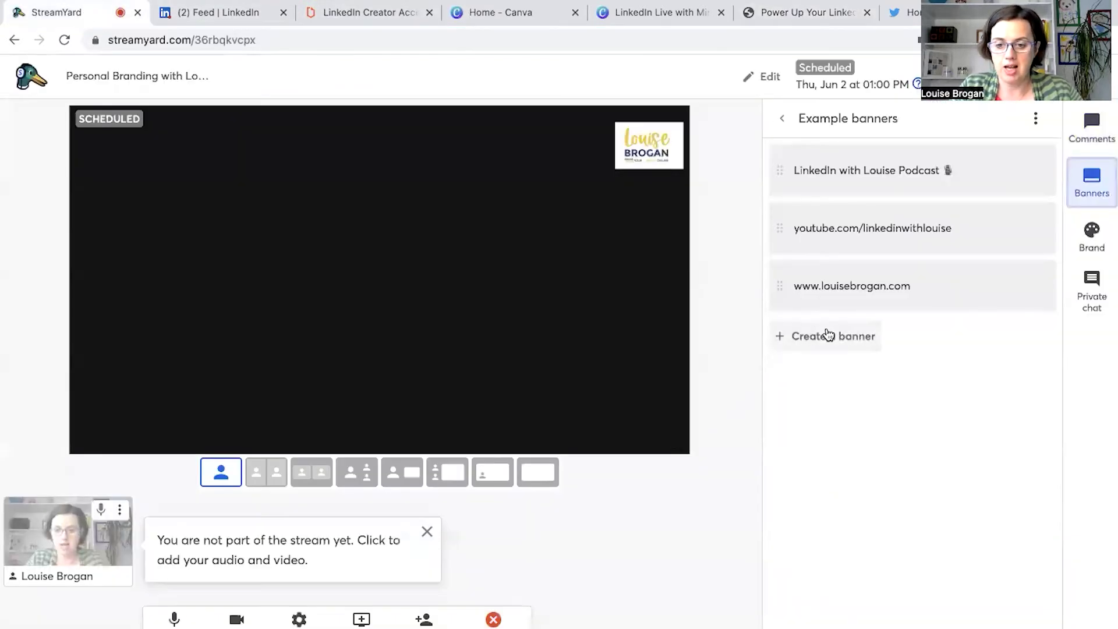
pyautogui.click(828, 333)
pyautogui.hotkey('ctrl', 'v')
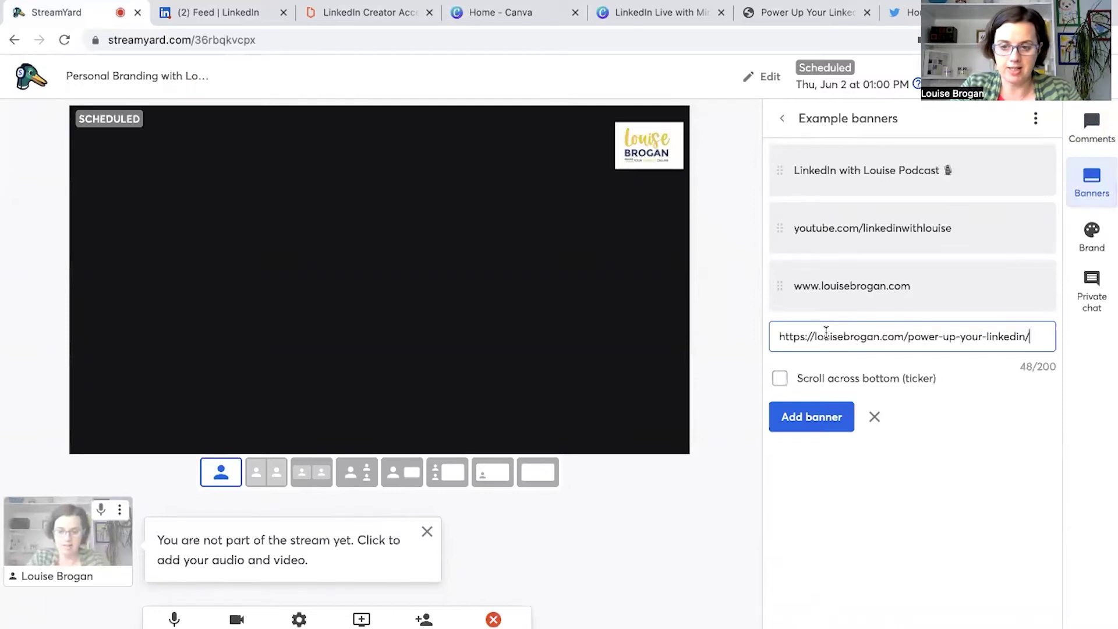
pyautogui.click(835, 418)
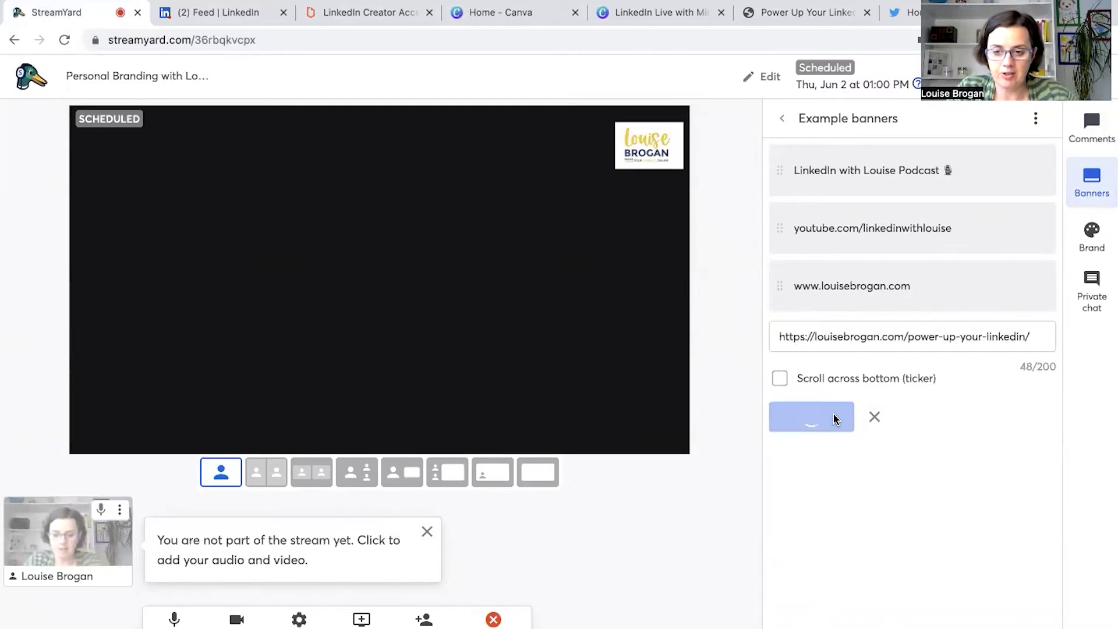
pyautogui.moveTo(894, 345)
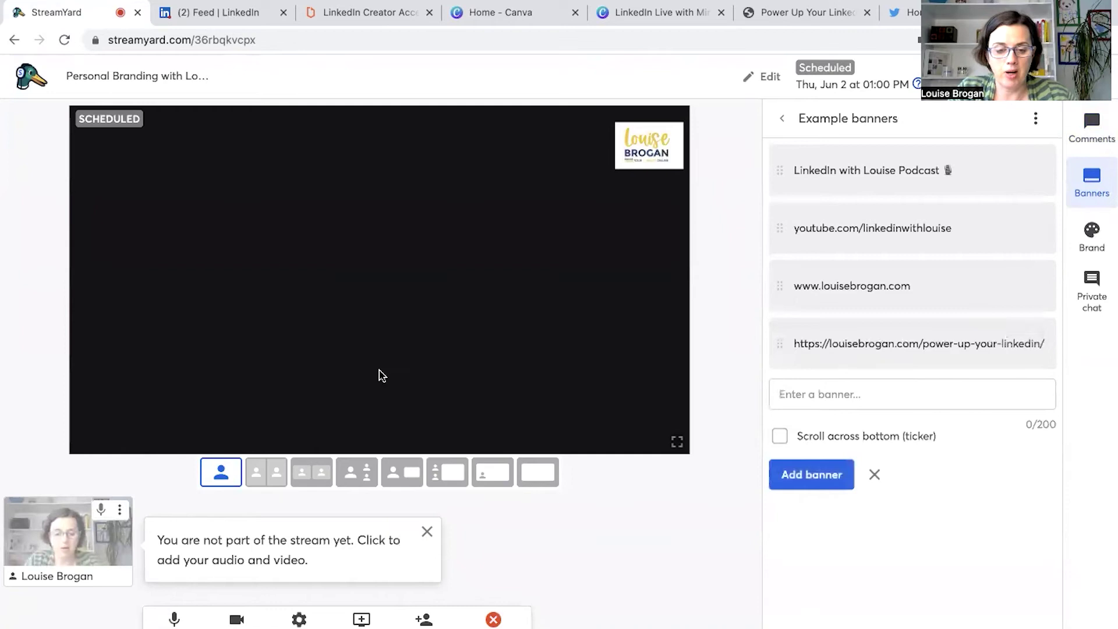
pyautogui.click(813, 350)
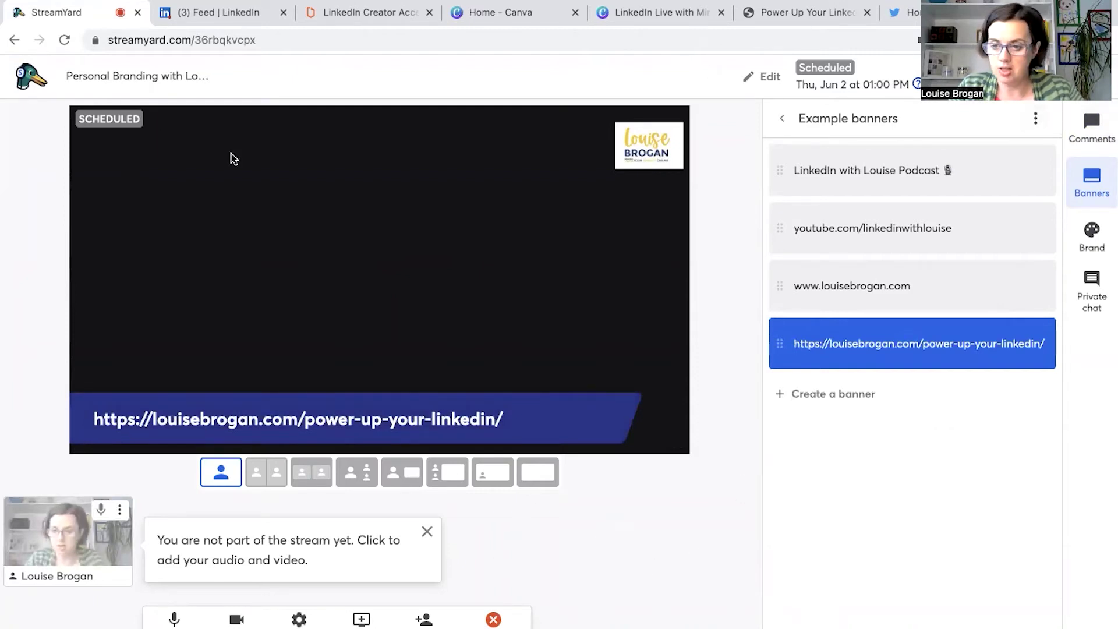
# Step: Leave the studio and open the scheduled broadcast's options menu
pyautogui.moveTo(908, 335)
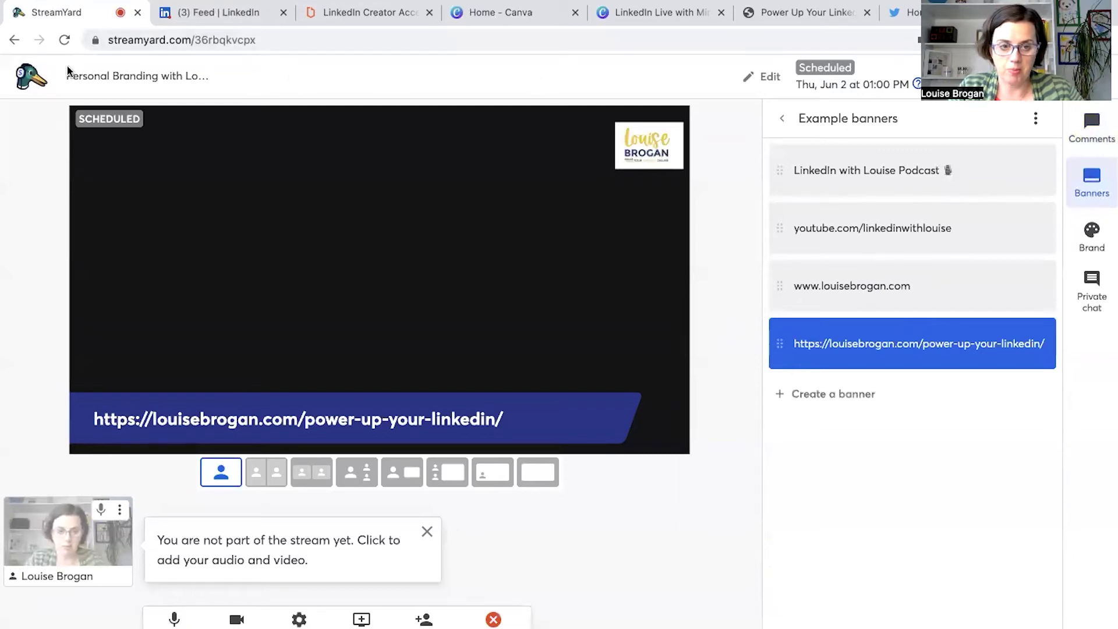
pyautogui.click(494, 622)
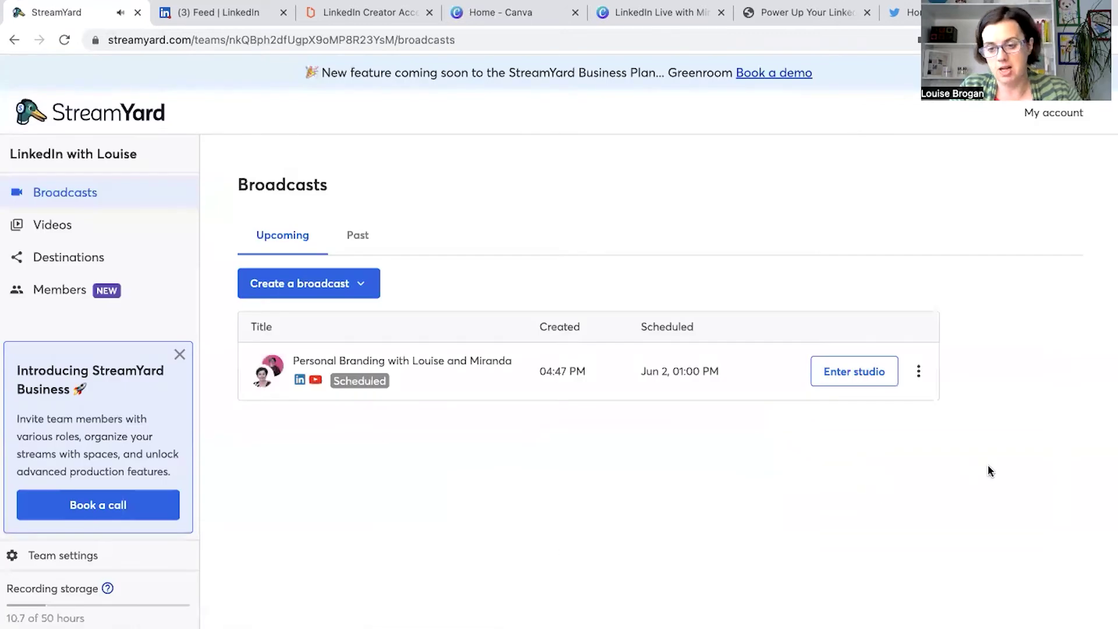
pyautogui.click(918, 372)
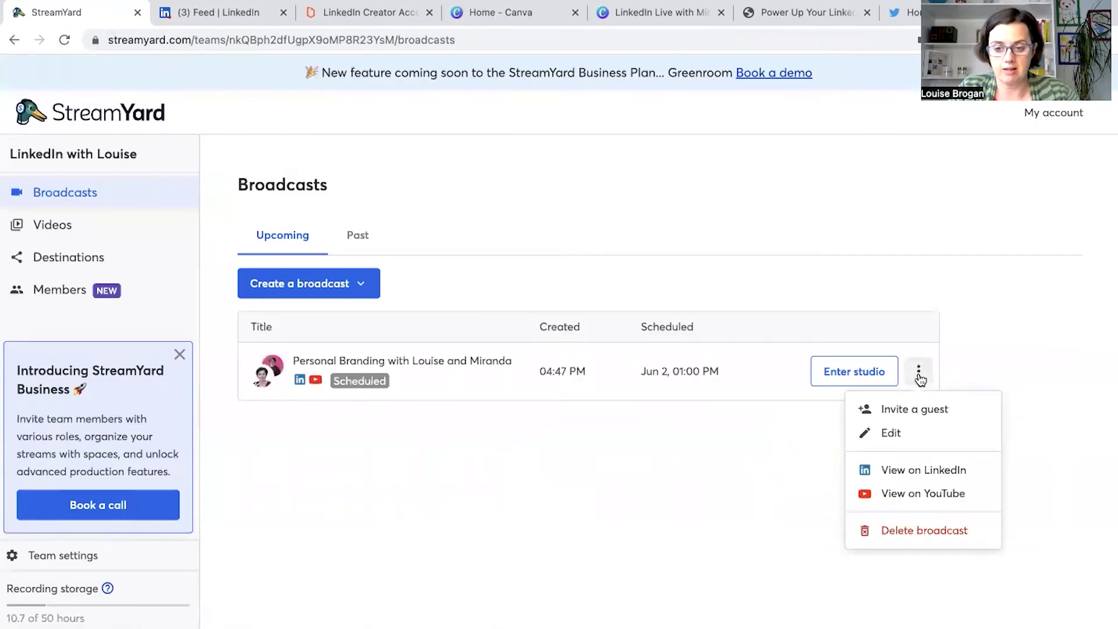
# Step: Open the broadcast's LinkedIn event page and scroll to its event setup section
pyautogui.click(920, 473)
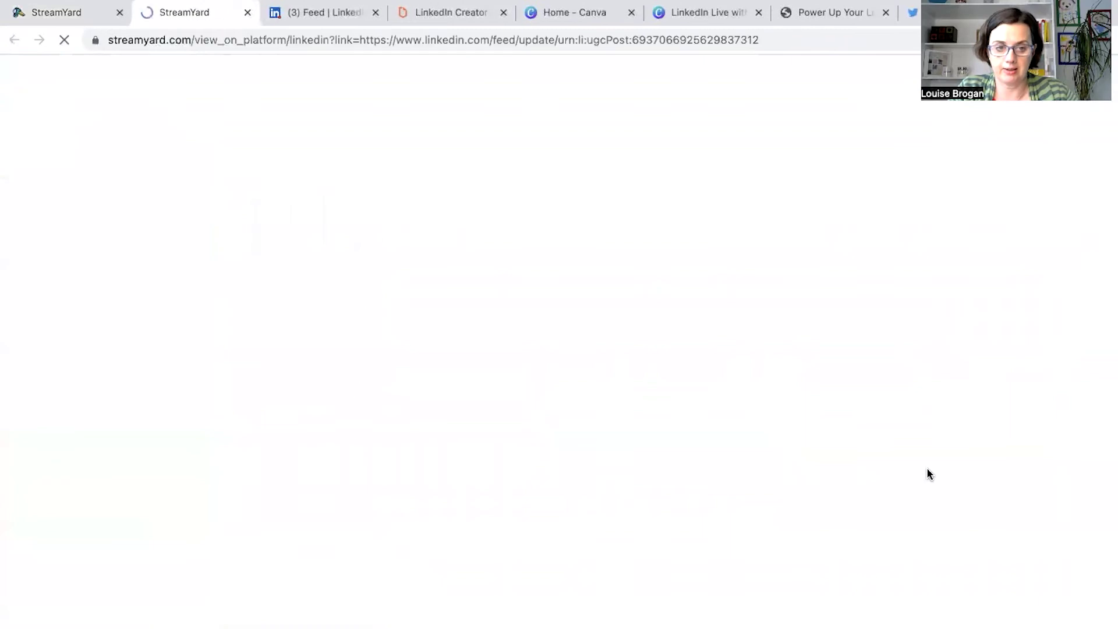
pyautogui.click(538, 451)
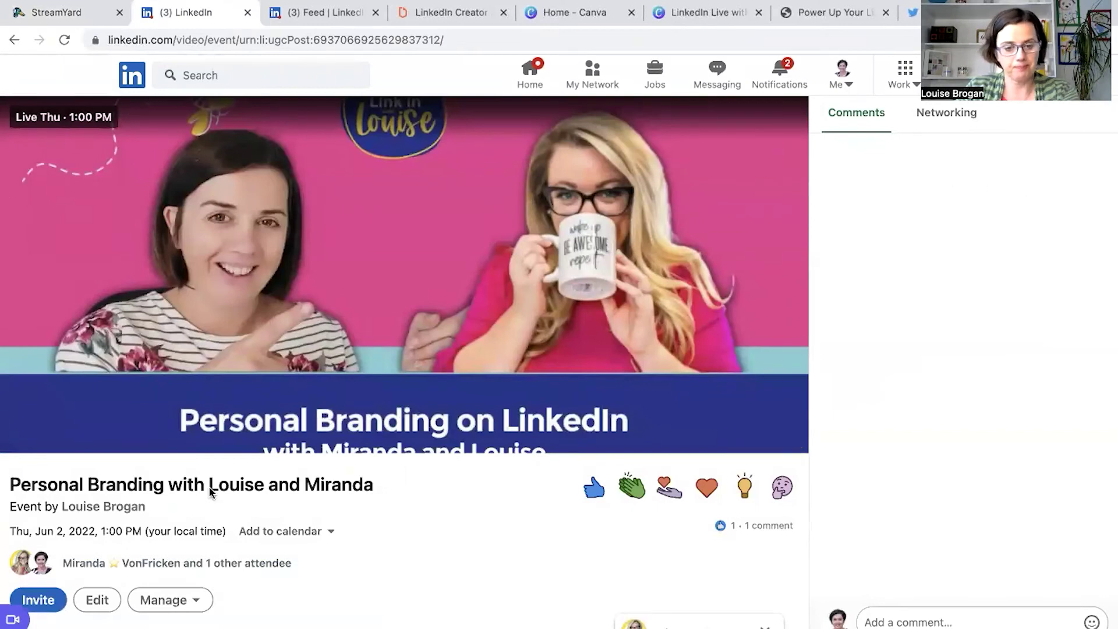
pyautogui.scroll(-3, 380, 515)
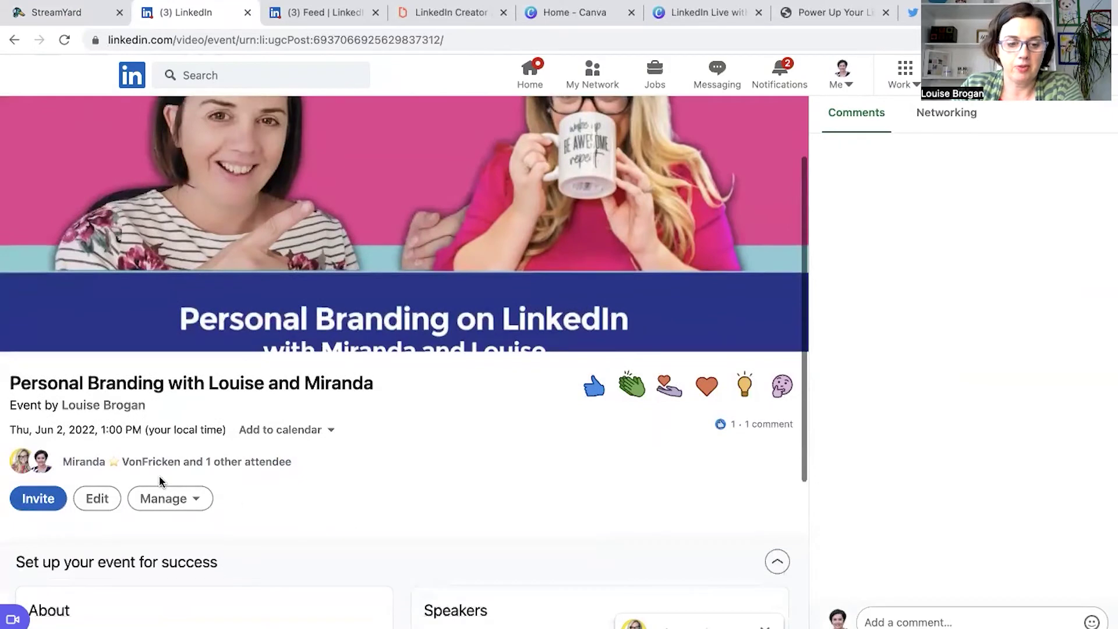
pyautogui.scroll(-5, 408, 457)
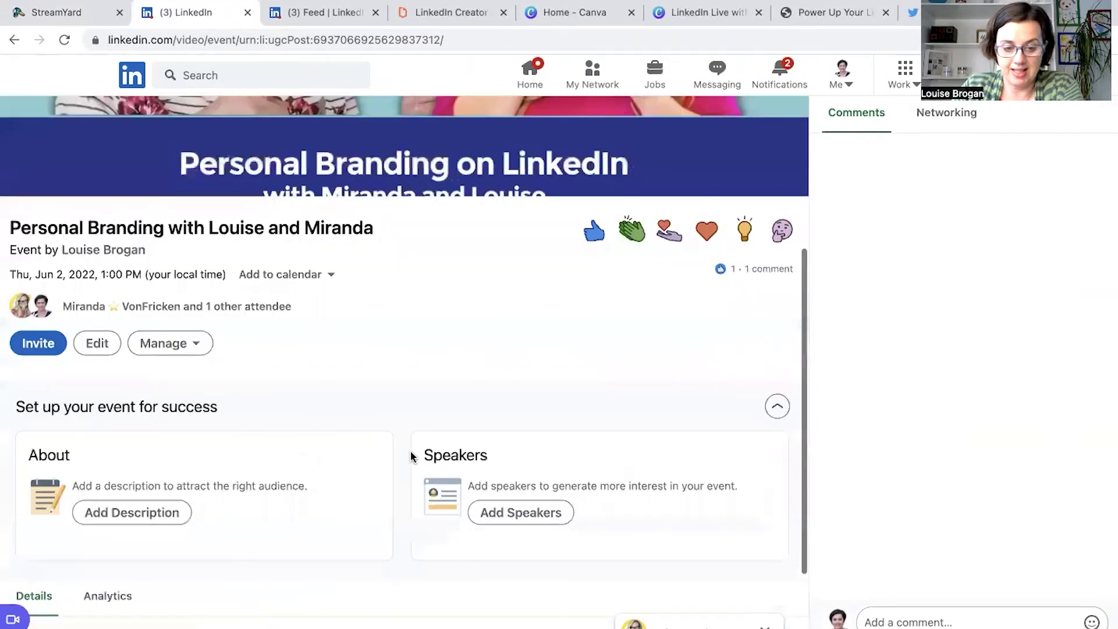
pyautogui.scroll(-3, 411, 458)
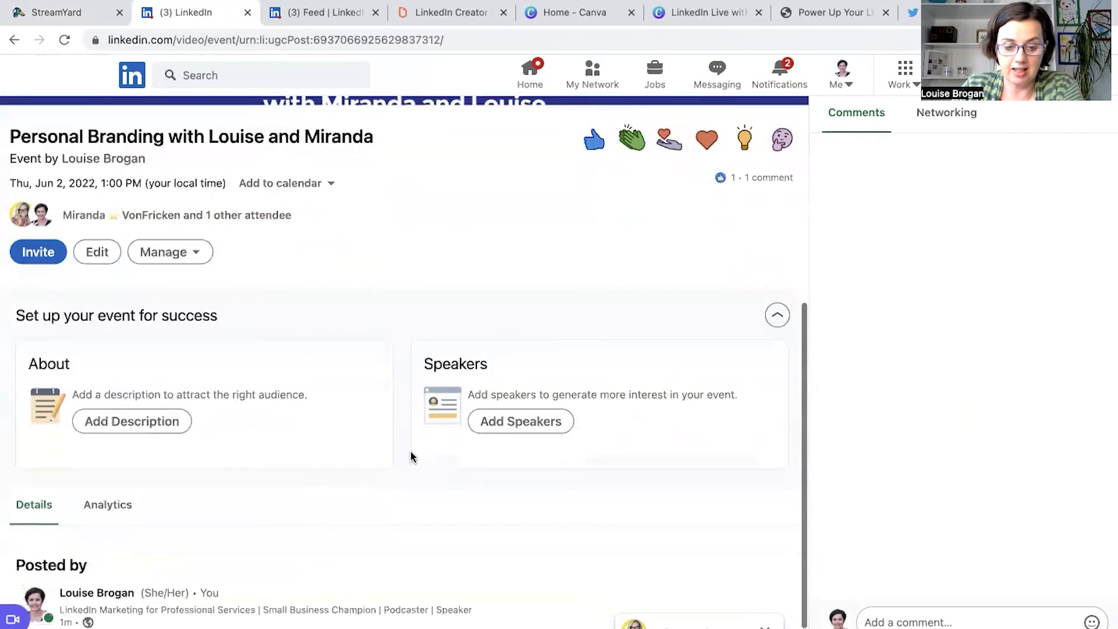
# Step: Paste the personal-branding description, add the co-host as speaker, and save the event
pyautogui.click(155, 424)
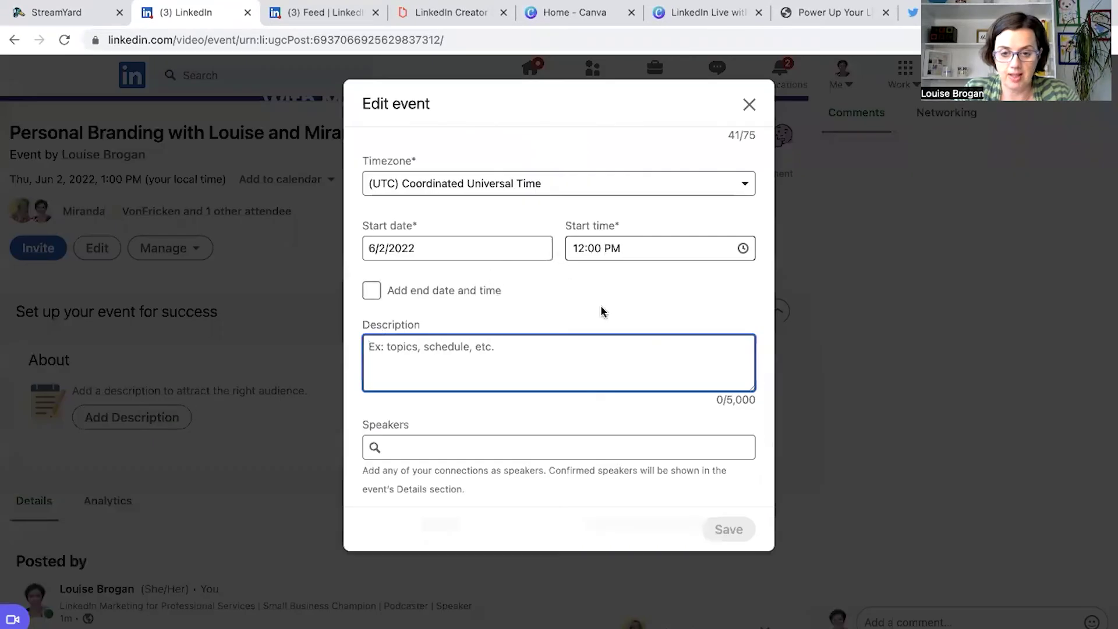
pyautogui.write('Join Louise and Miranda as they discuss how you can use LinkedIn to grow your personal brand.')
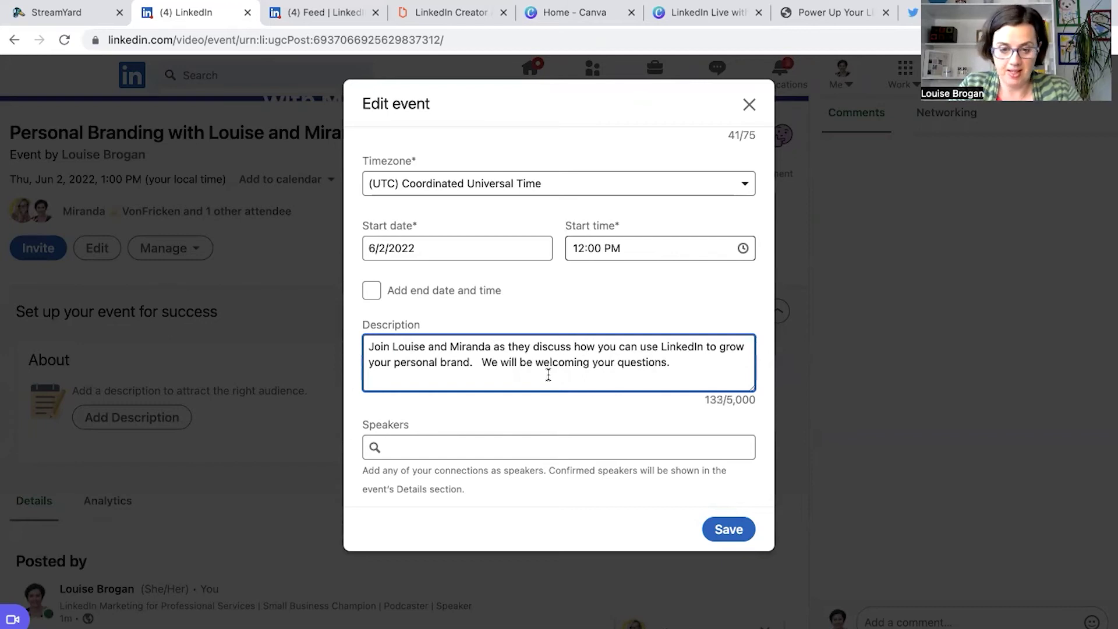
pyautogui.click(504, 447)
pyautogui.write('M')
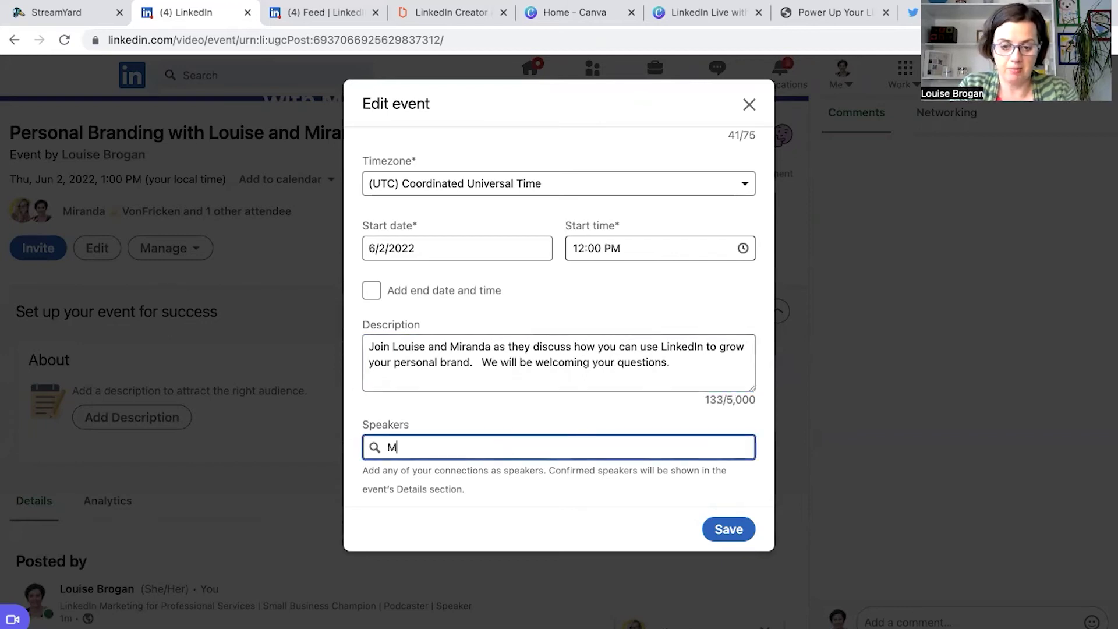
pyautogui.write('iranda')
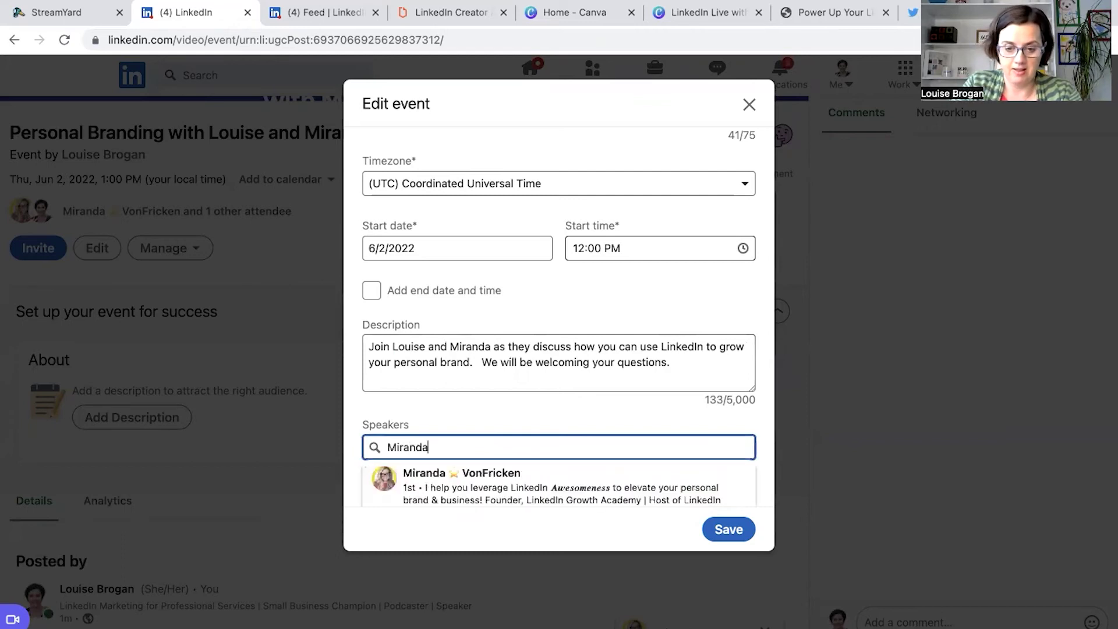
pyautogui.click(527, 480)
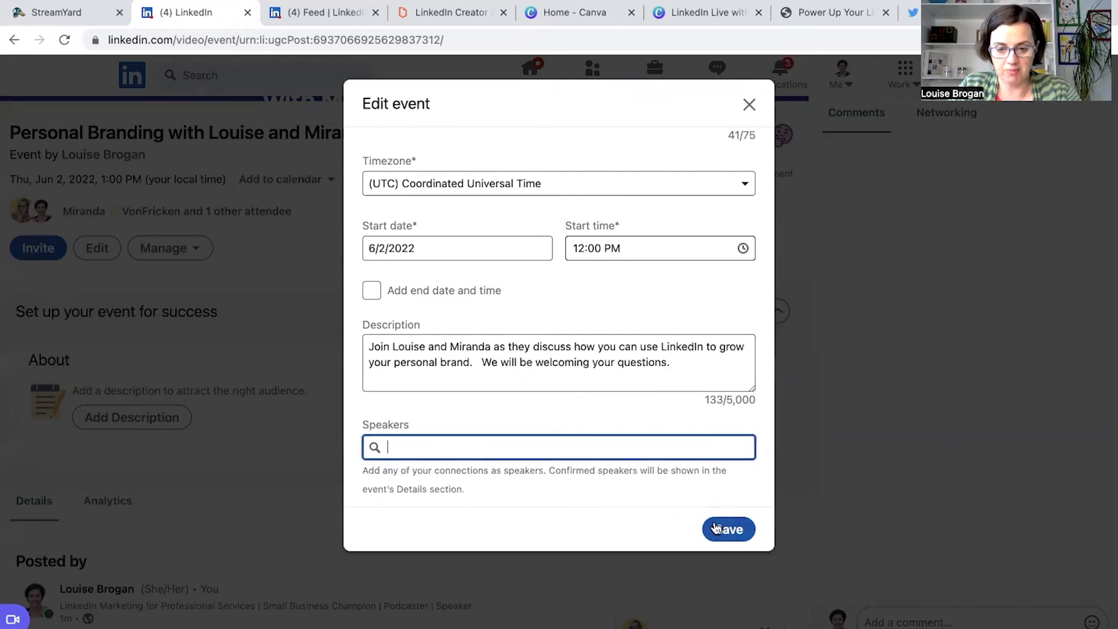
pyautogui.click(736, 535)
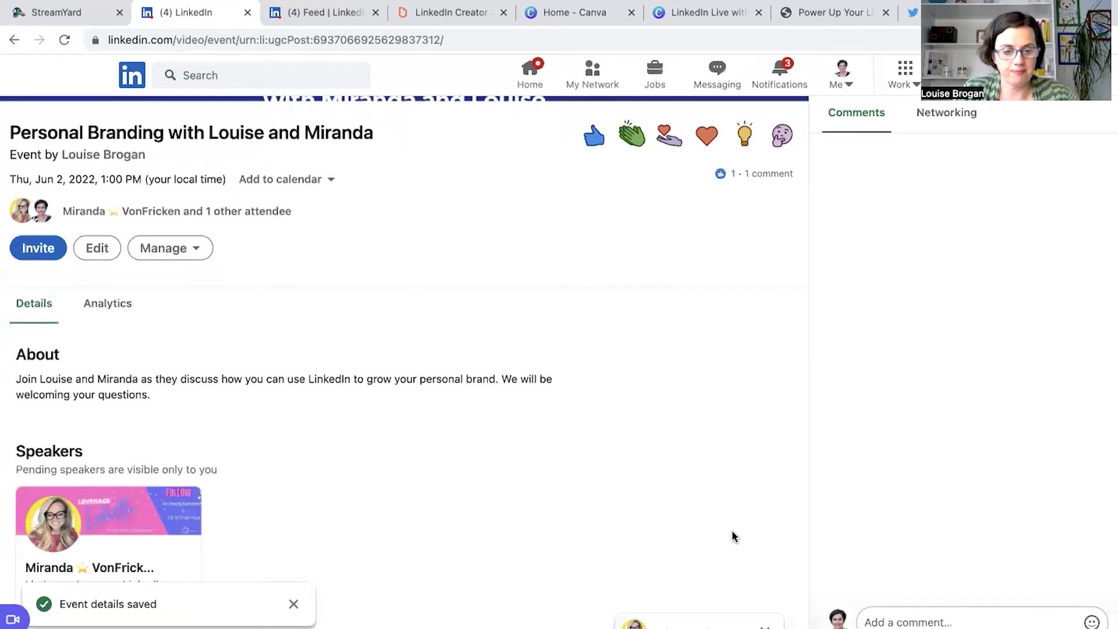
# Step: Select five connections in the event's Invite list
pyautogui.scroll(-4, 323, 461)
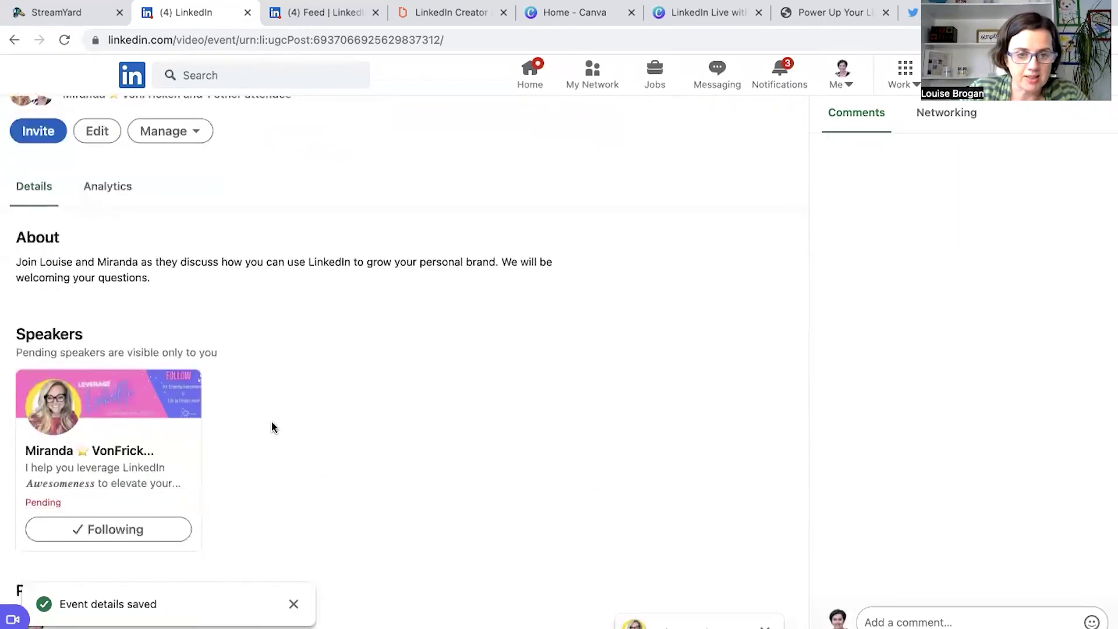
pyautogui.scroll(1, 304, 421)
pyautogui.scroll(5, 304, 428)
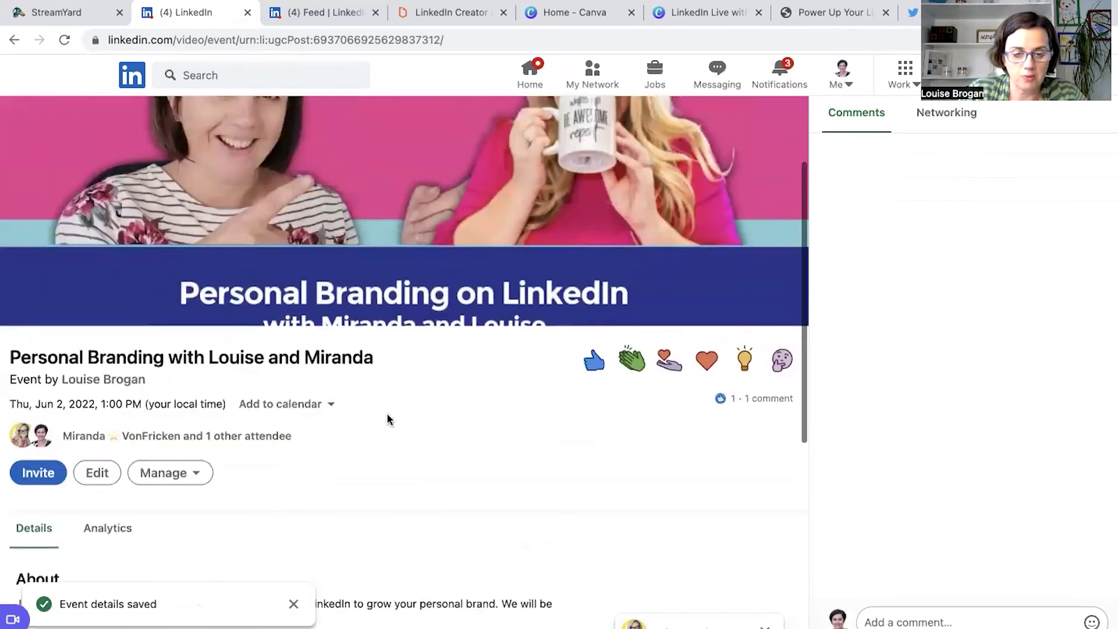
pyautogui.scroll(-2, 460, 416)
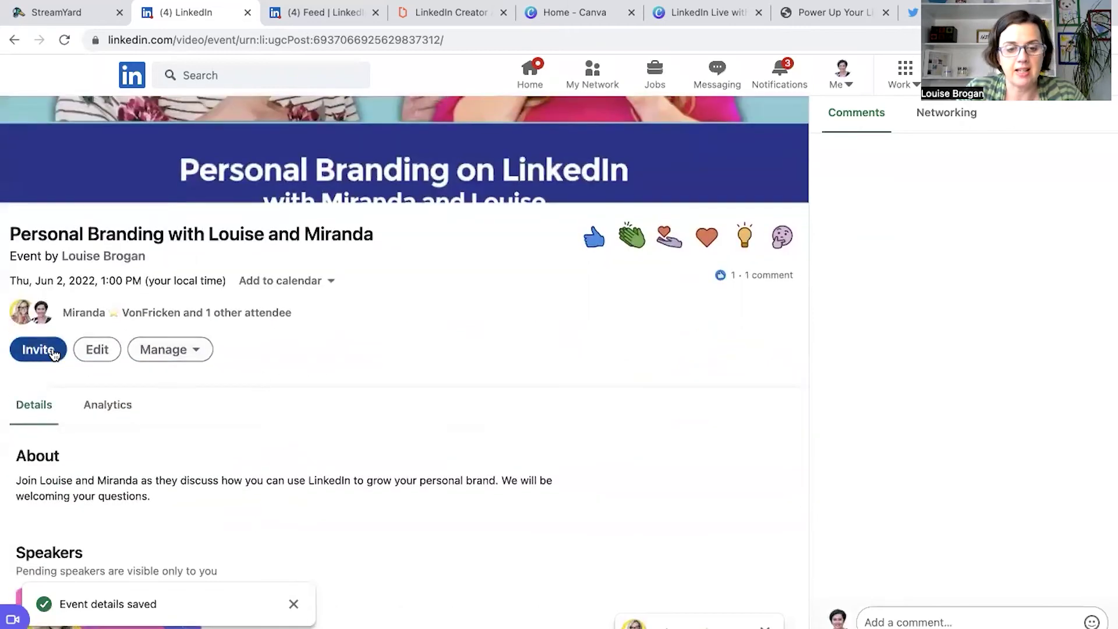
pyautogui.click(36, 351)
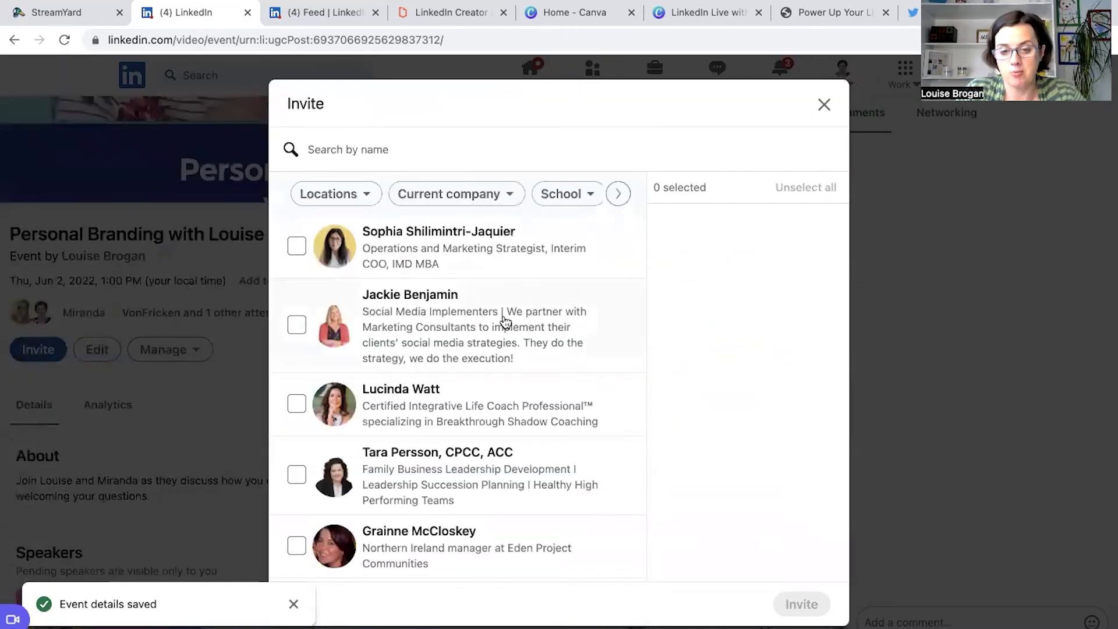
pyautogui.click(507, 325)
pyautogui.scroll(-1, 506, 325)
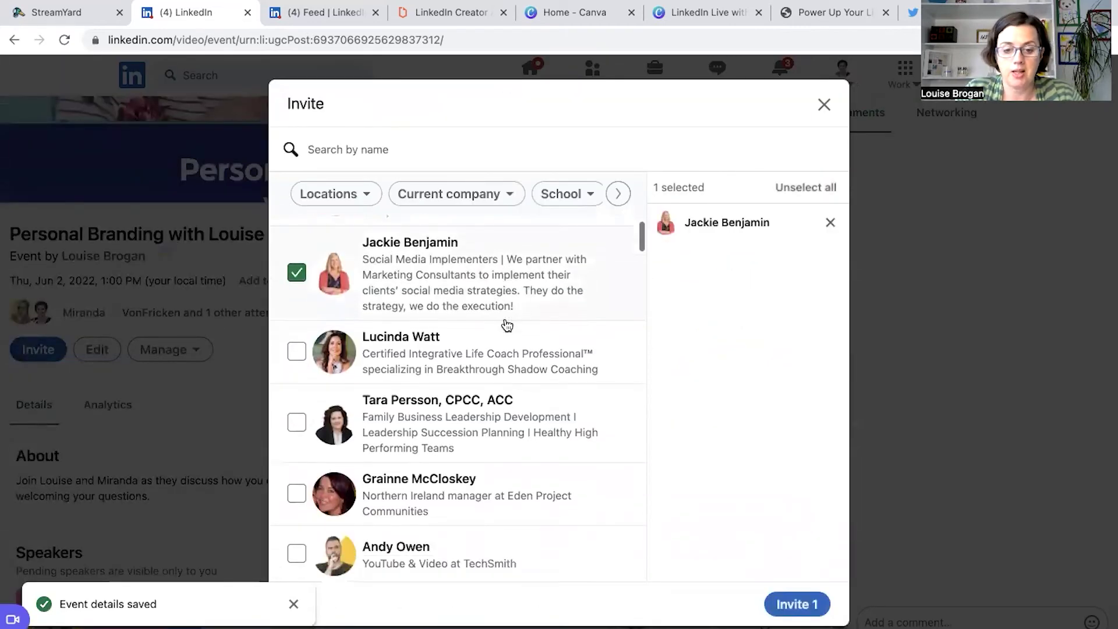
pyautogui.click(459, 407)
pyautogui.scroll(-5, 460, 409)
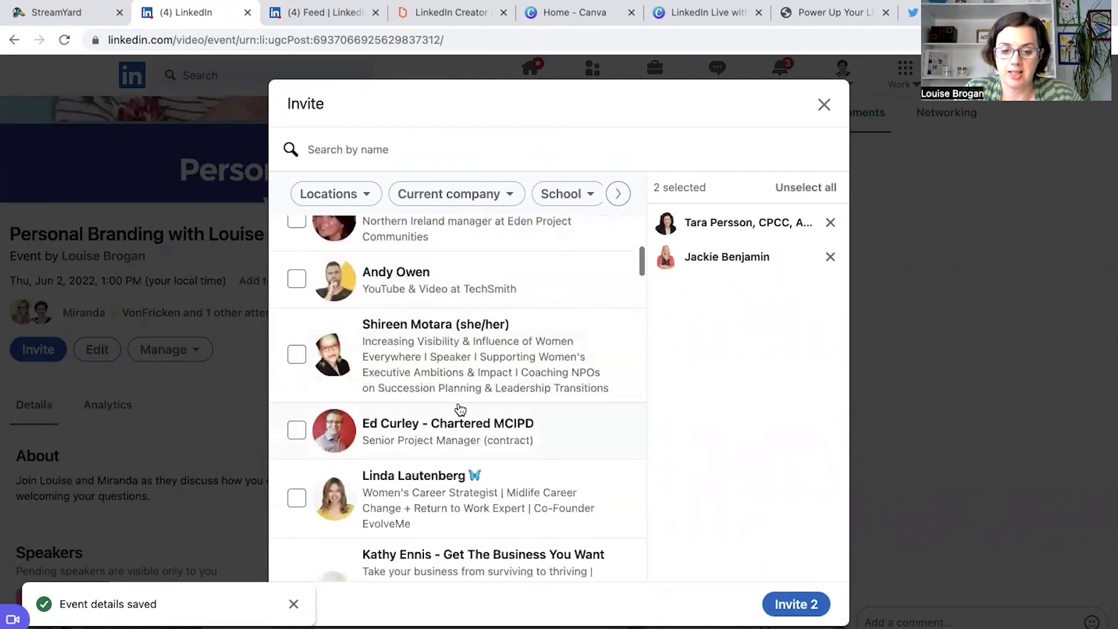
pyautogui.click(476, 359)
pyautogui.scroll(-2, 475, 358)
pyautogui.click(420, 385)
pyautogui.scroll(-2, 419, 384)
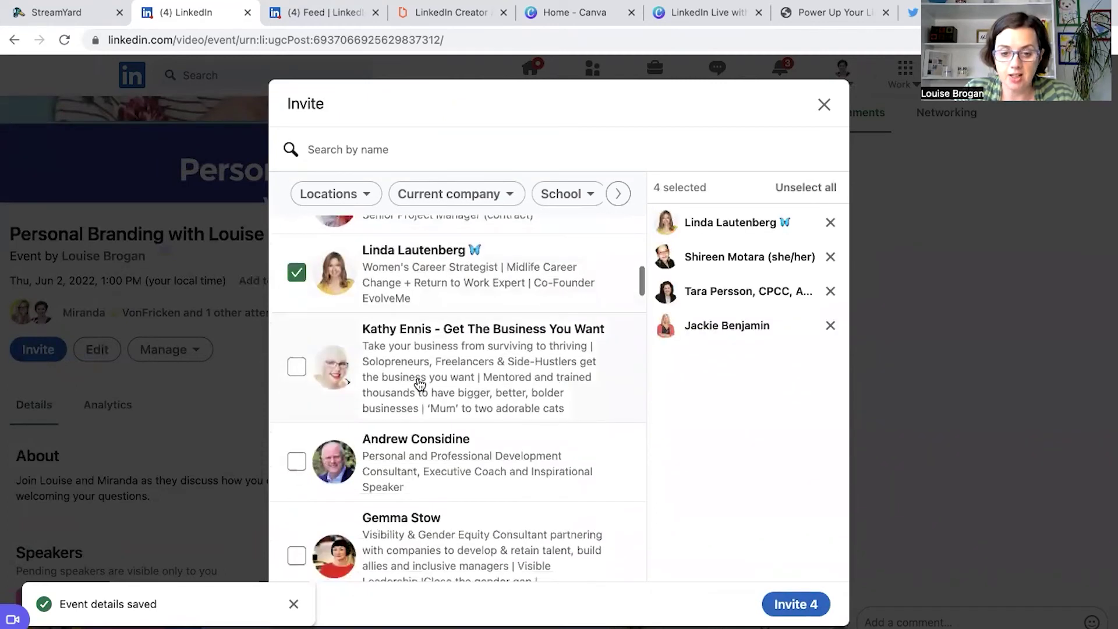
pyautogui.click(419, 385)
# Step: Send invitations to the five selected connections
pyautogui.scroll(-3, 419, 385)
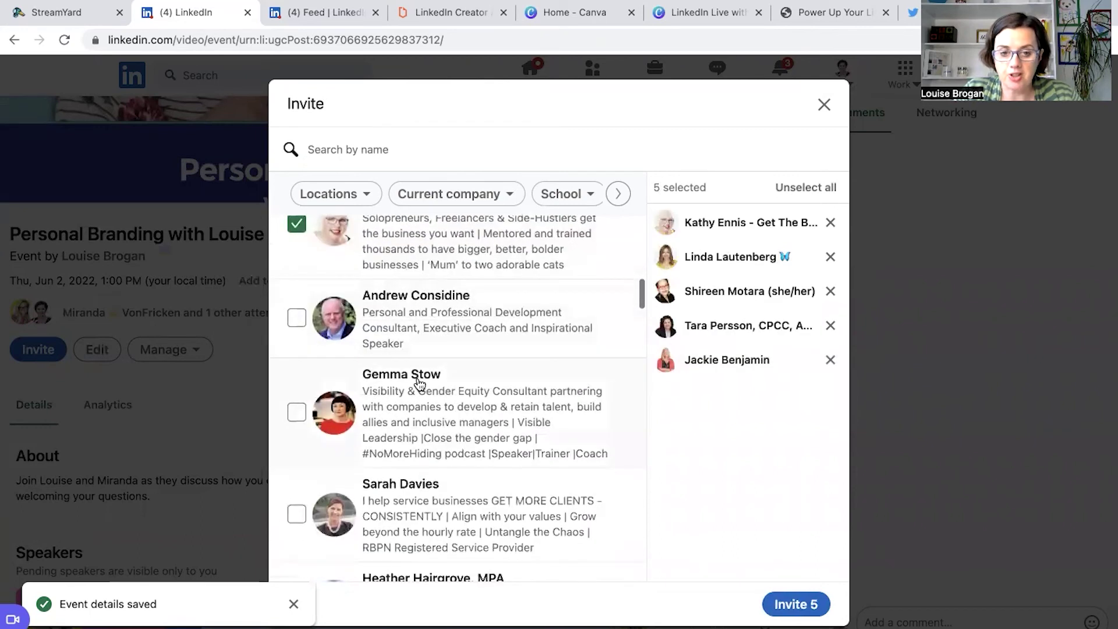
pyautogui.click(342, 198)
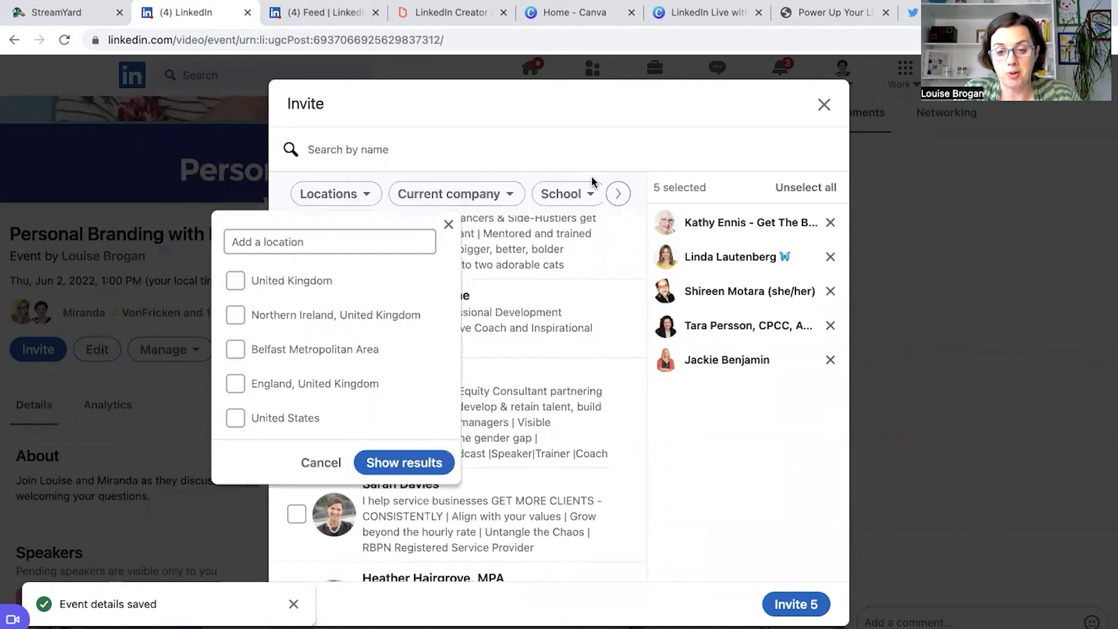
pyautogui.click(599, 138)
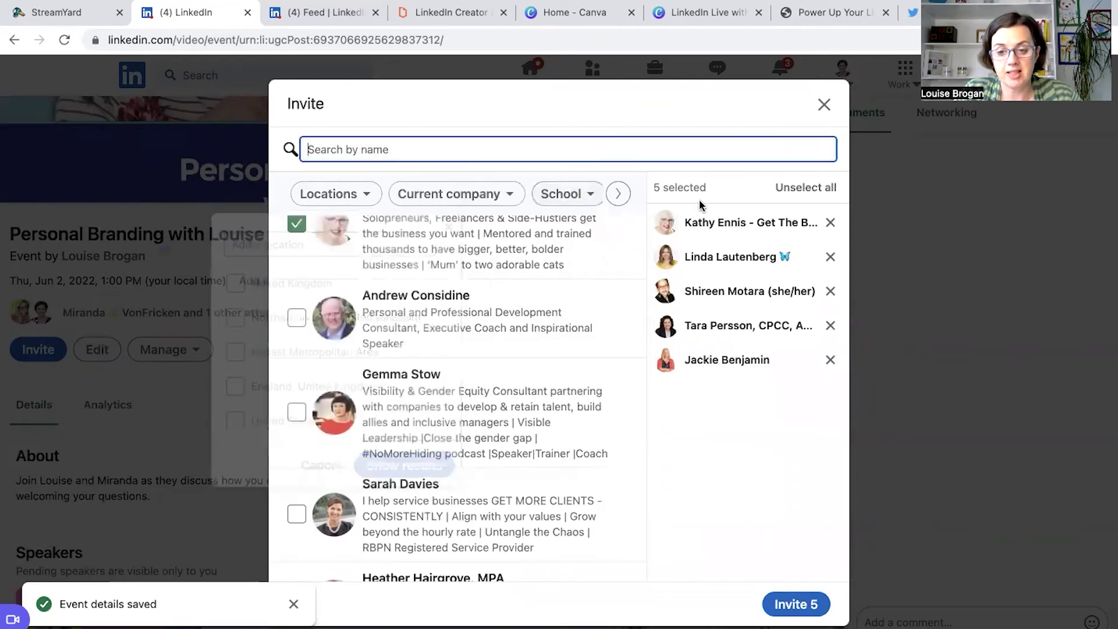
pyautogui.click(796, 604)
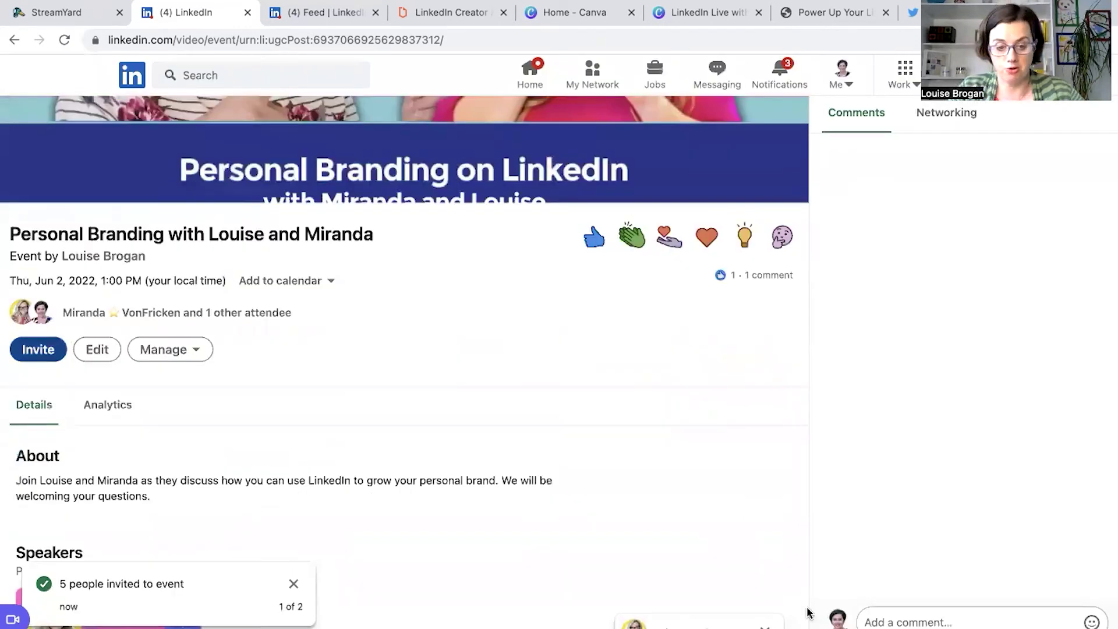
# Step: Save the event to Google Calendar on Thu 2 June, 1:00–1:30pm, then return to StreamYard
pyautogui.scroll(-5, 488, 599)
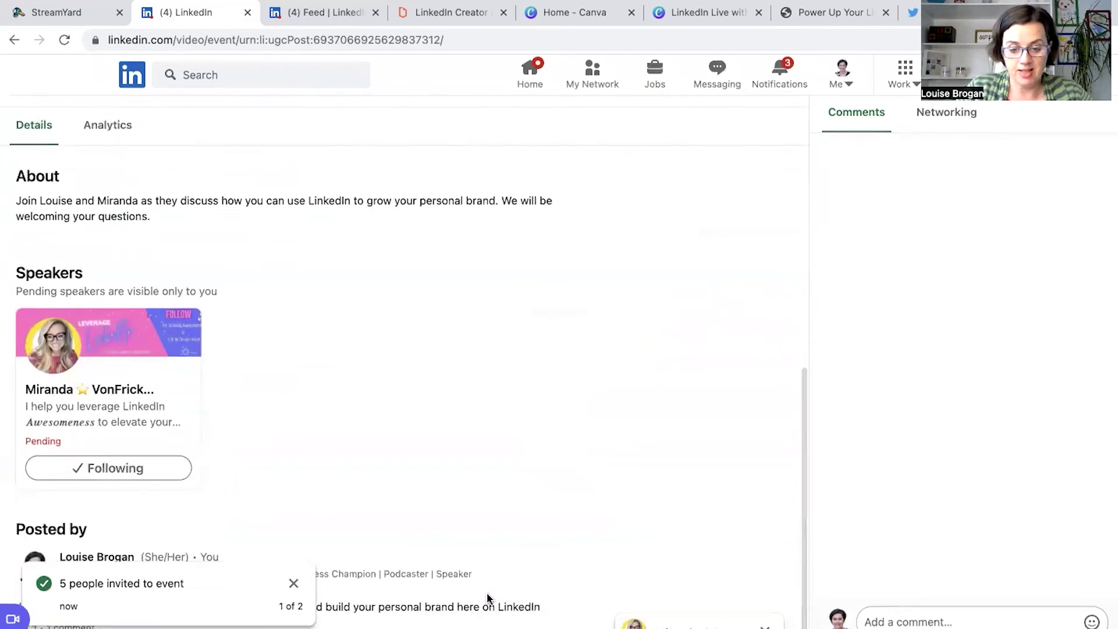
pyautogui.scroll(9, 488, 598)
pyautogui.scroll(-5, 274, 526)
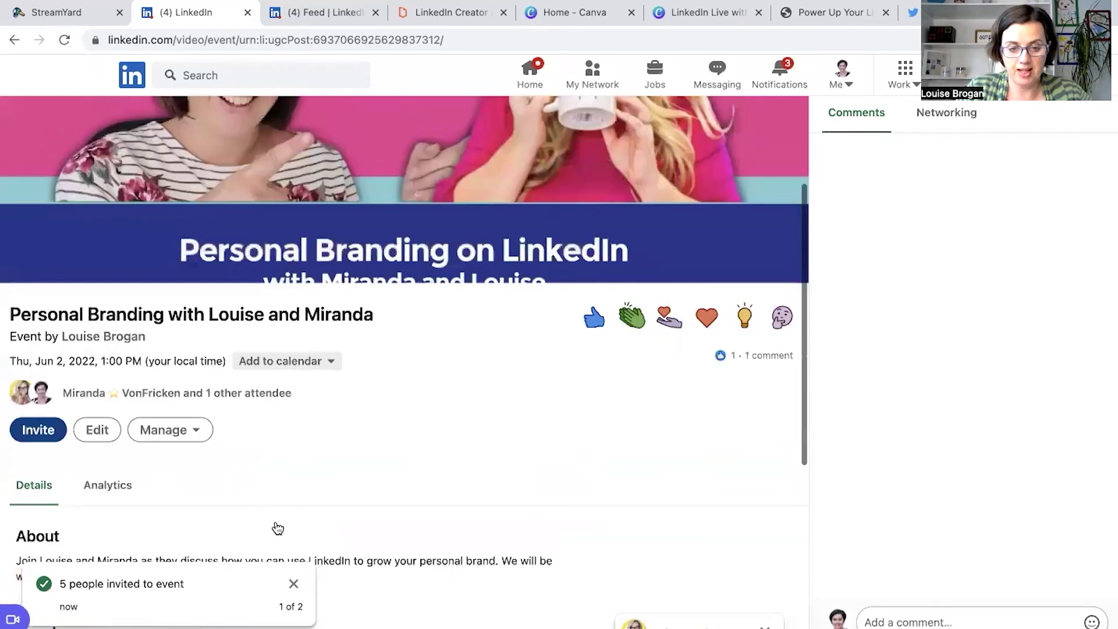
pyautogui.click(278, 291)
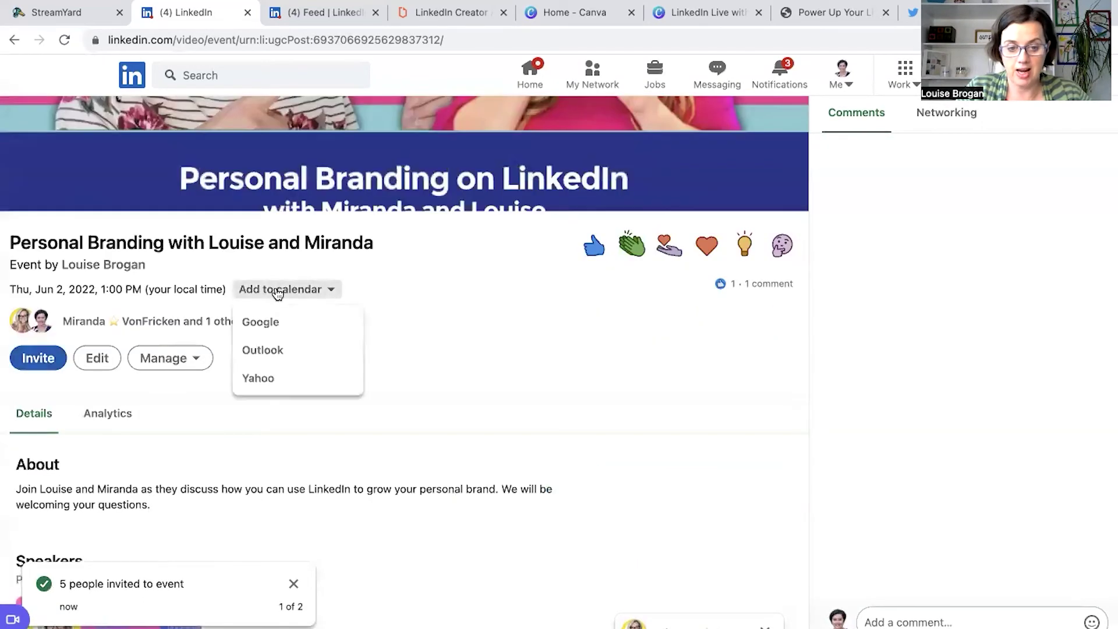
pyautogui.click(260, 321)
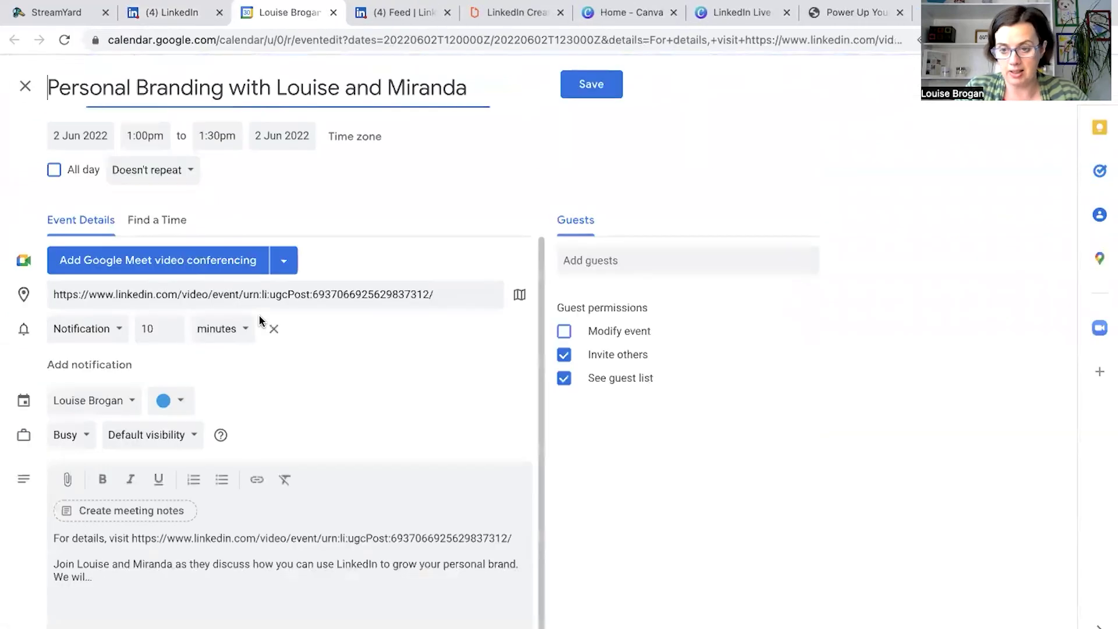
pyautogui.click(582, 85)
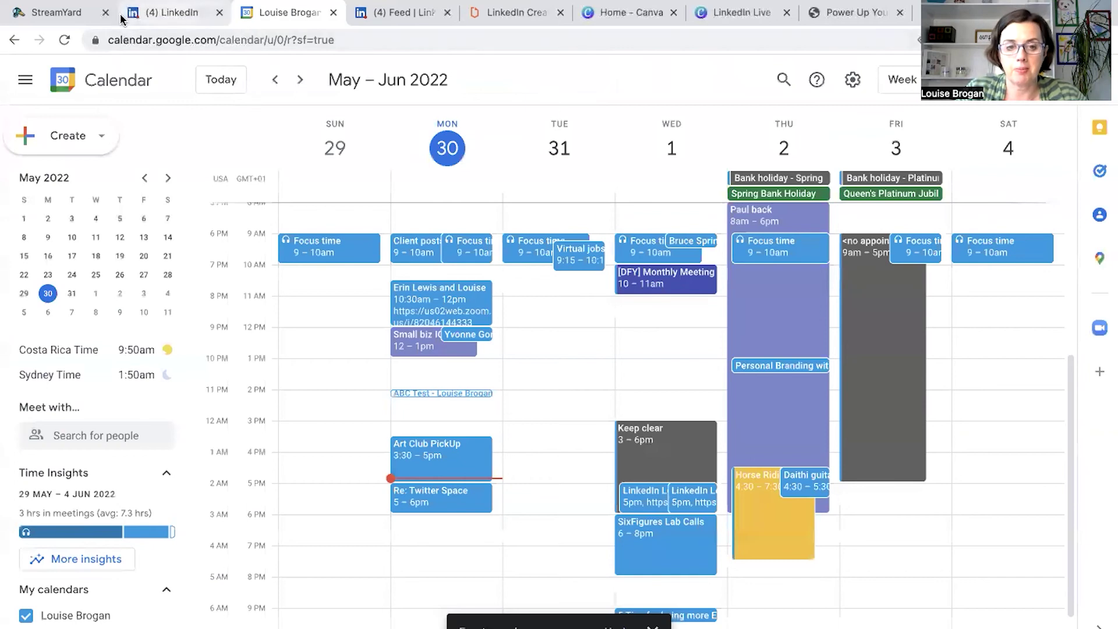
pyautogui.click(65, 16)
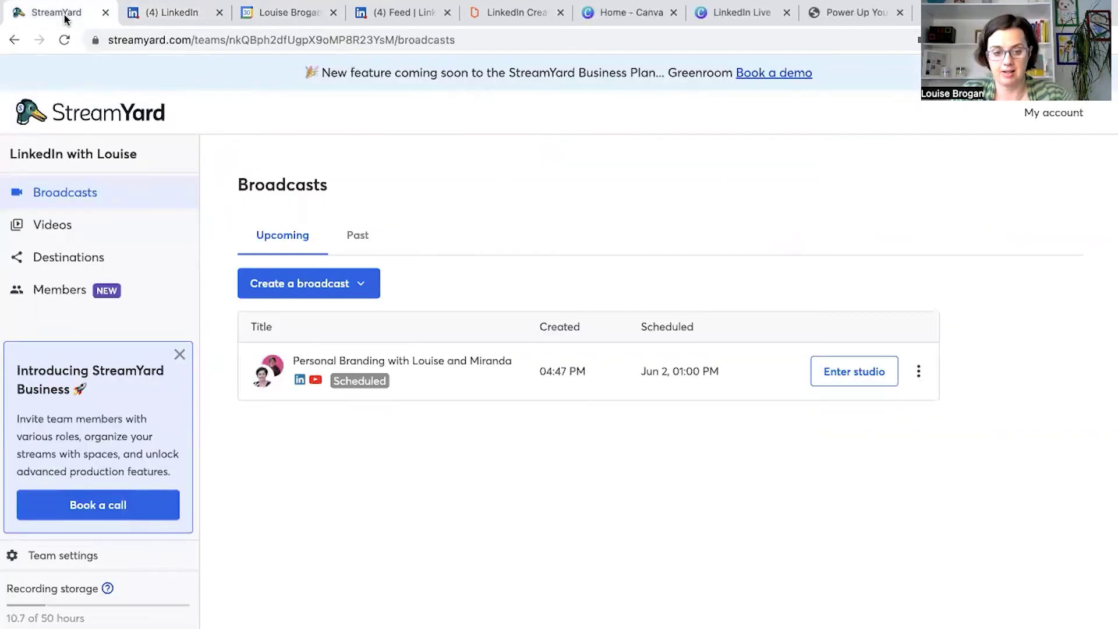
pyautogui.click(404, 12)
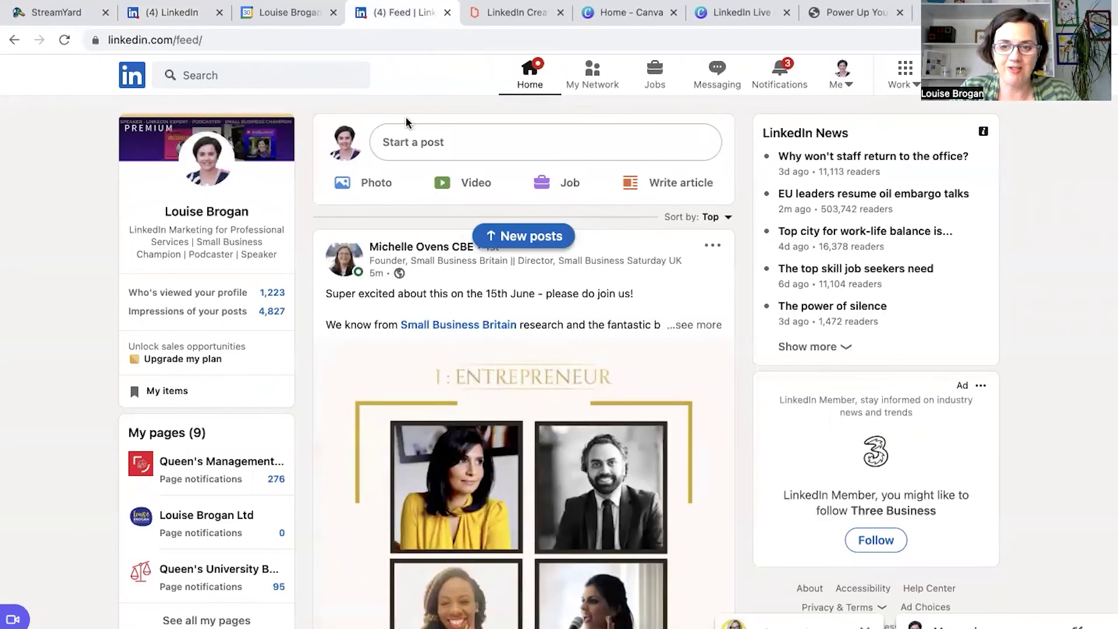
pyautogui.click(202, 166)
pyautogui.click(172, 12)
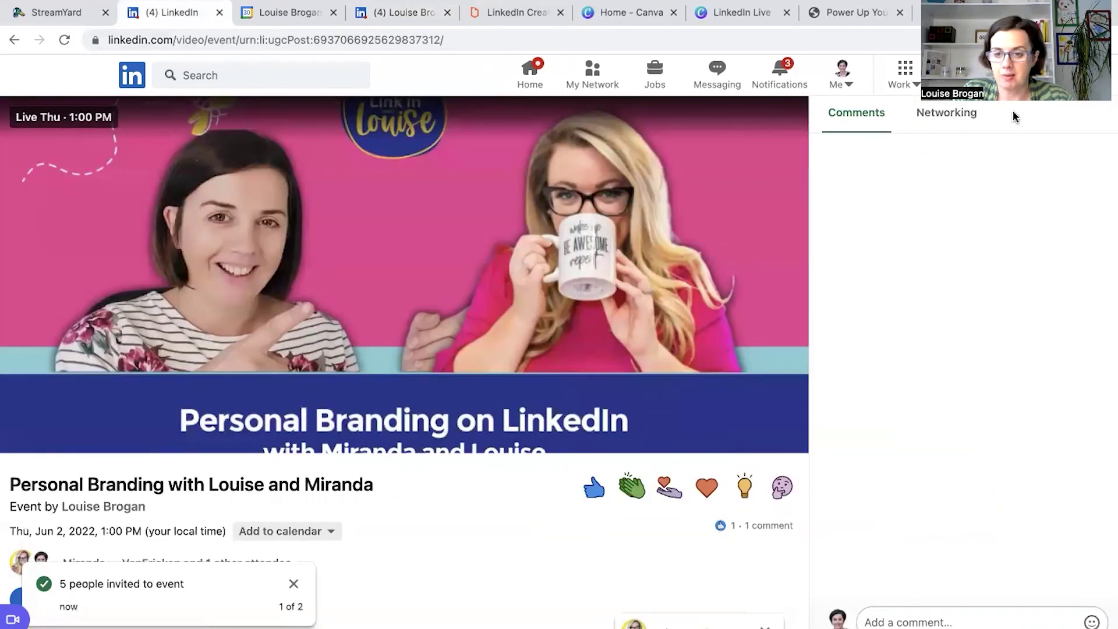
pyautogui.click(949, 115)
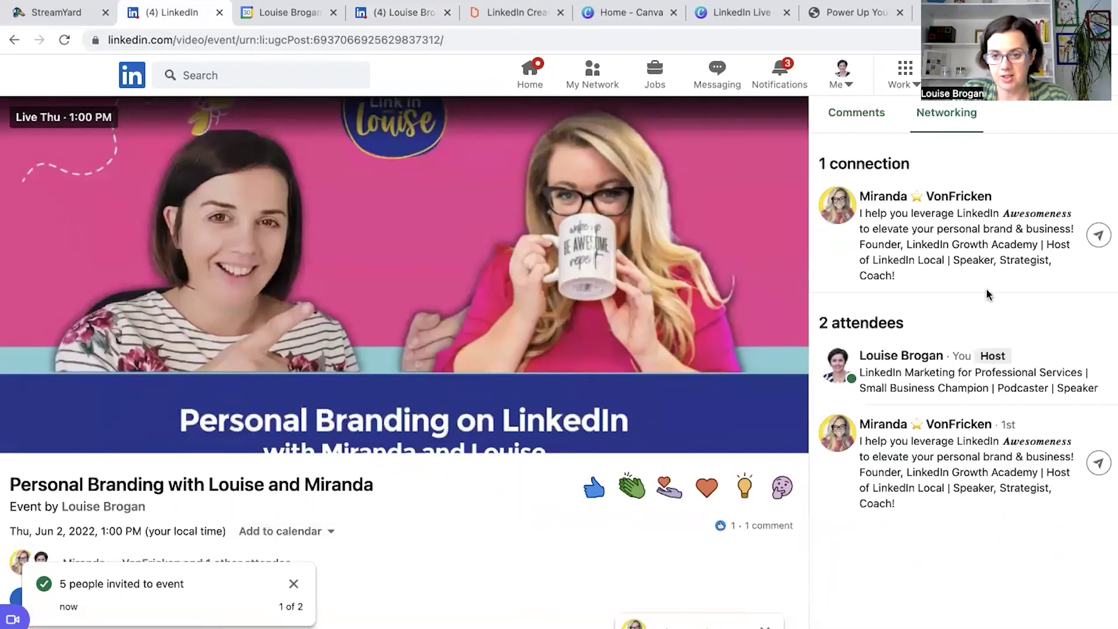
pyautogui.click(294, 585)
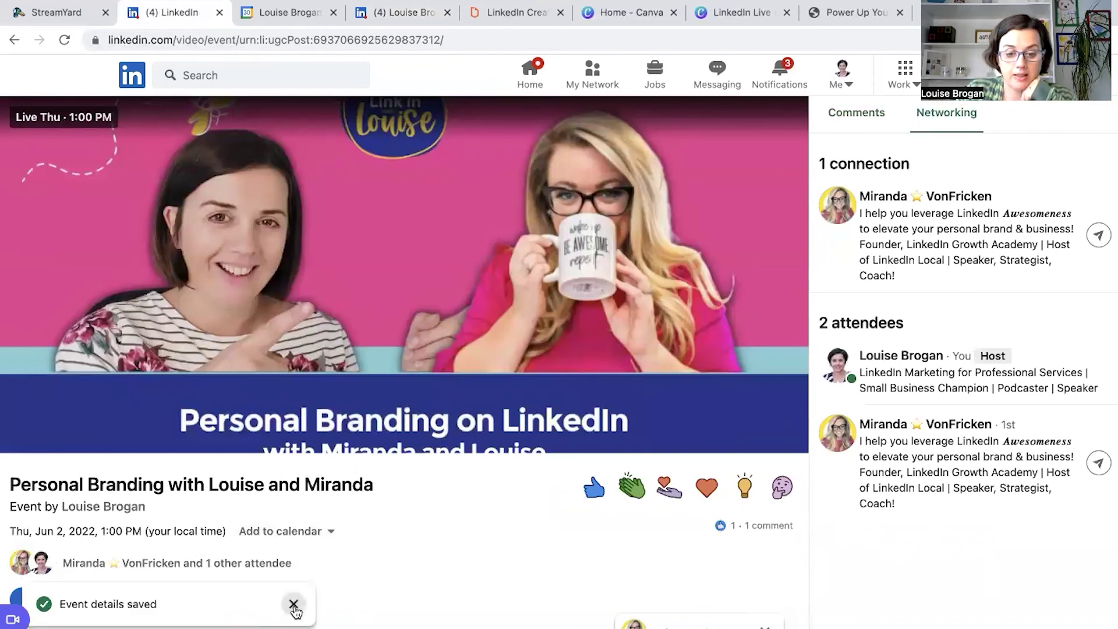
pyautogui.click(293, 604)
pyautogui.scroll(-8, 446, 582)
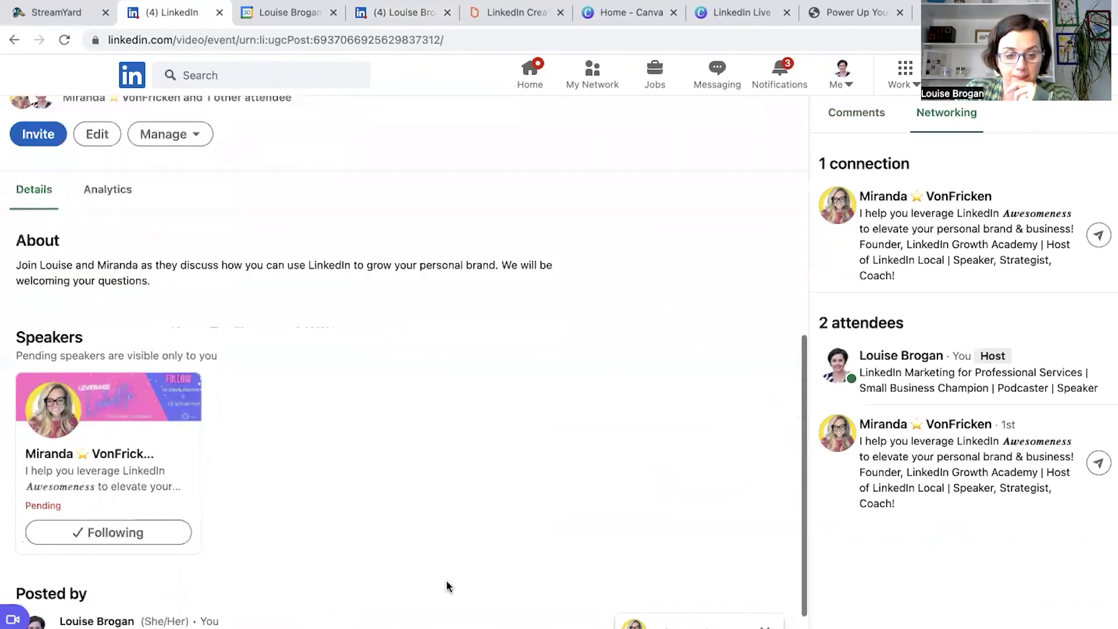
pyautogui.scroll(4, 396, 419)
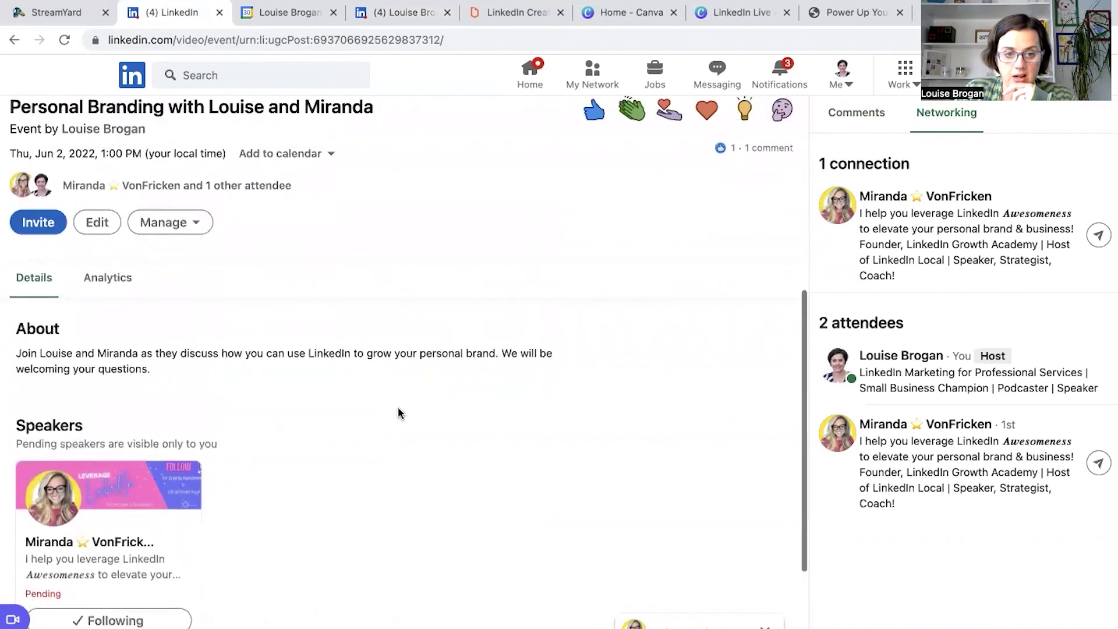
pyautogui.scroll(3, 398, 409)
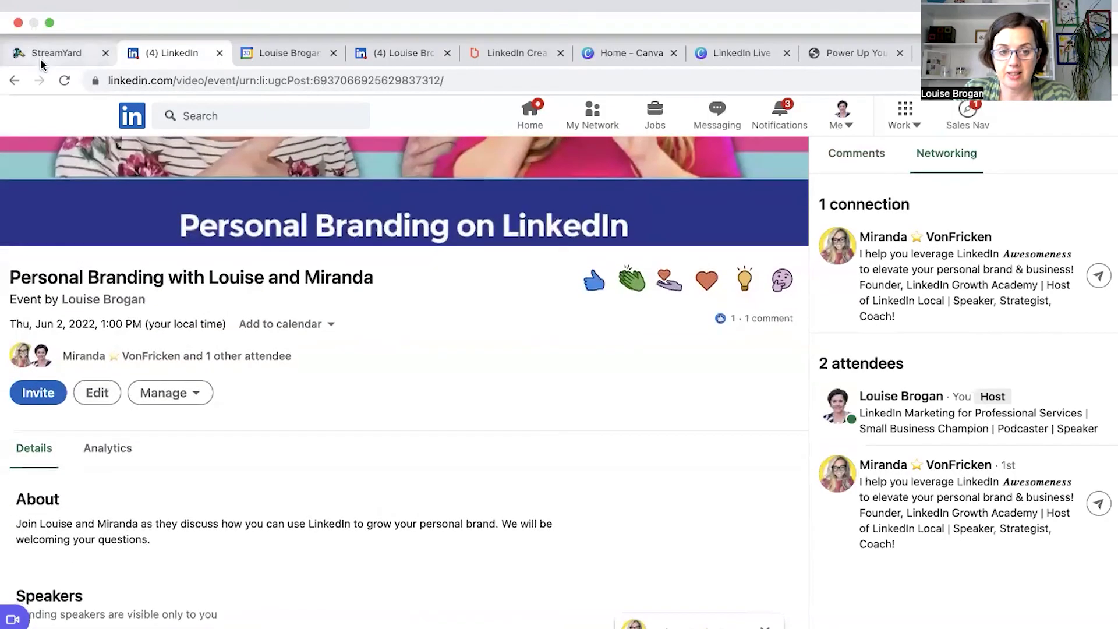
pyautogui.click(45, 54)
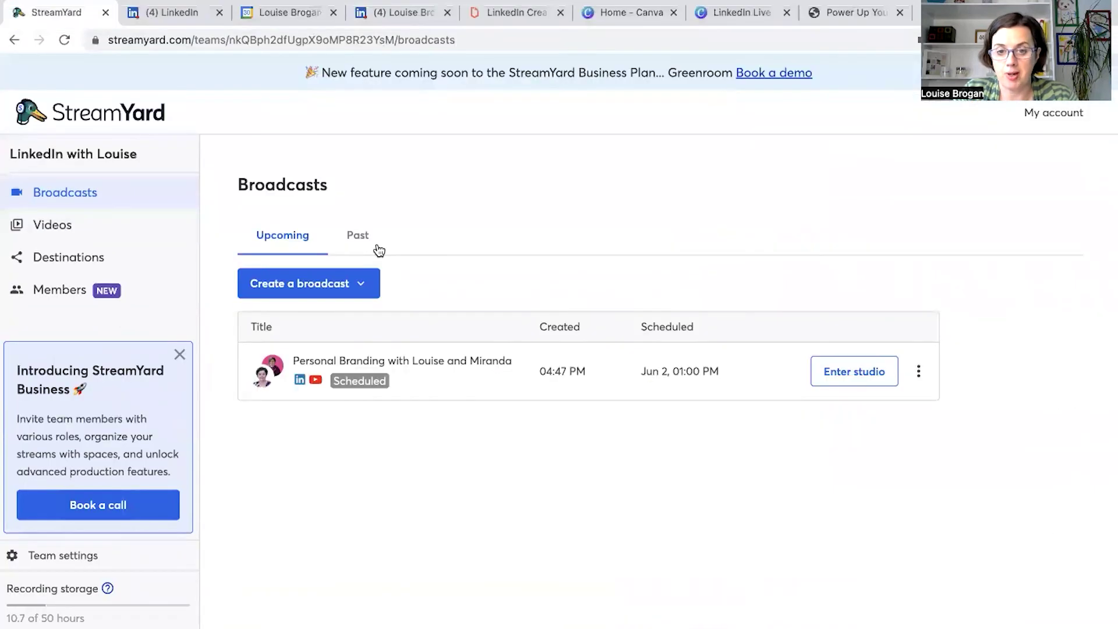